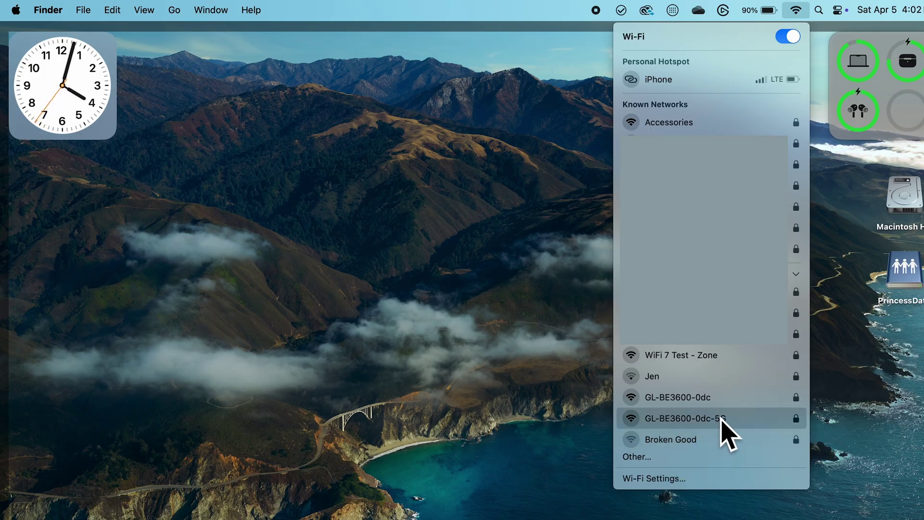
- Join the GL-BE3600-0dc-5G Wi-Fi network by entering its WPA2 password
{"action": "left_click", "coordinate": [721, 419]}
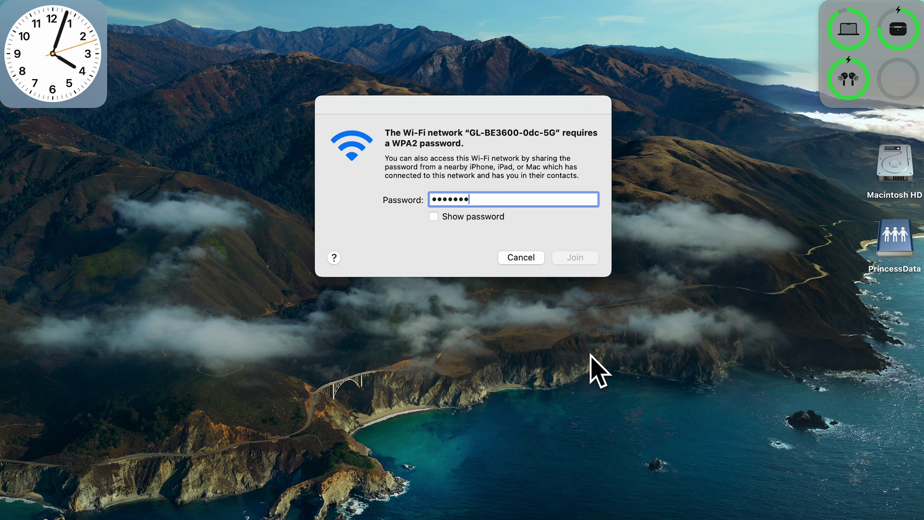
{"action": "type", "text": "•"}
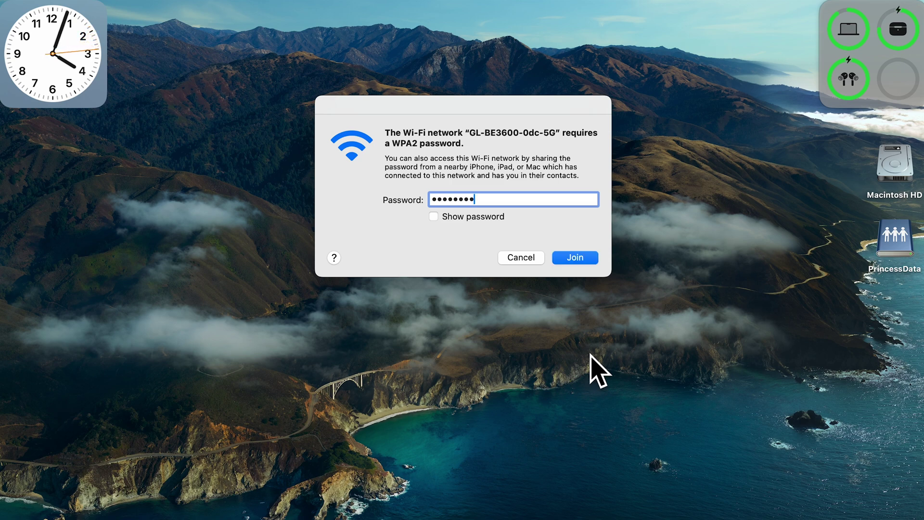
{"action": "type", "text": "••"}
{"action": "left_click", "coordinate": [576, 258]}
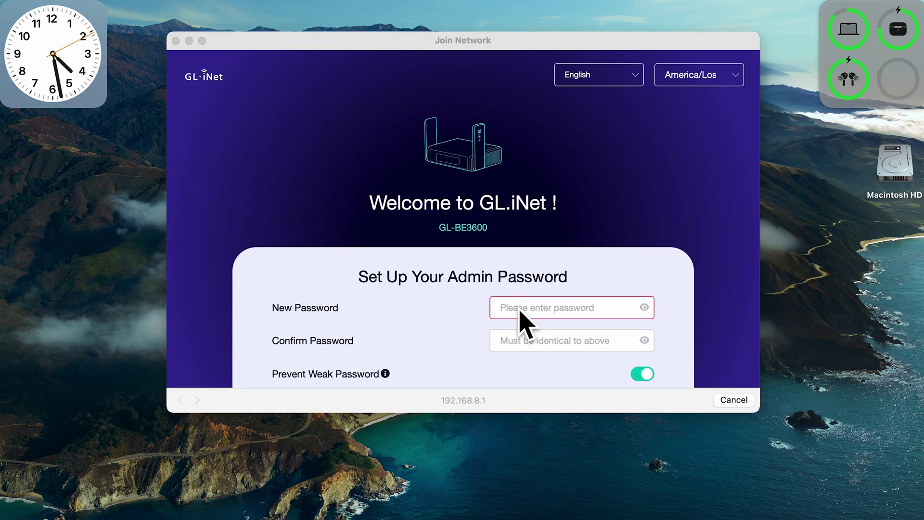
- Set and confirm a new admin password for the GL-BE3600 router, and proceed to the Wi-Fi setup
{"action": "left_click", "coordinate": [521, 311]}
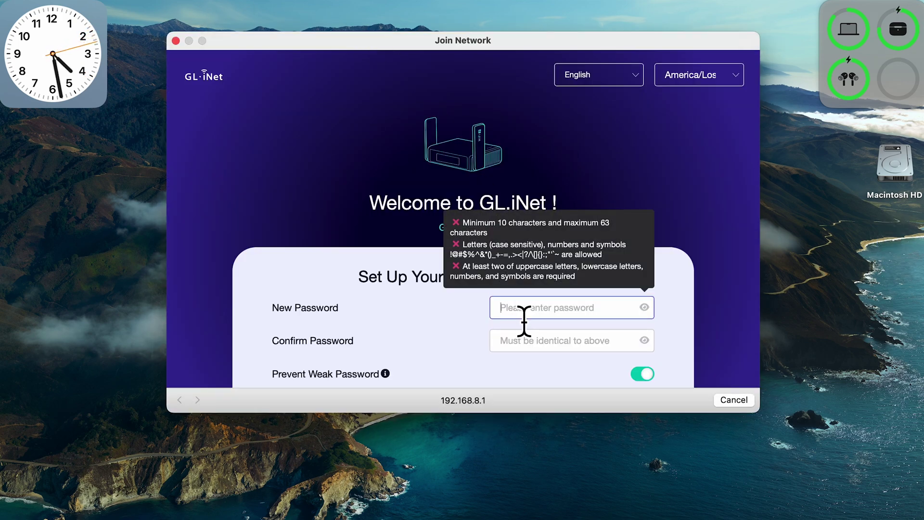
{"action": "type", "text": "••••••••••"}
{"action": "left_click", "coordinate": [545, 355]}
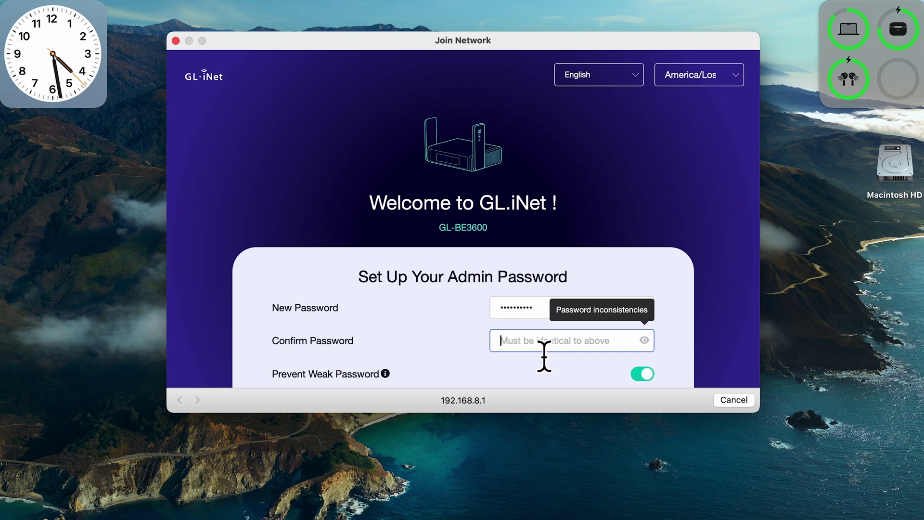
{"action": "type", "text": "••••••••"}
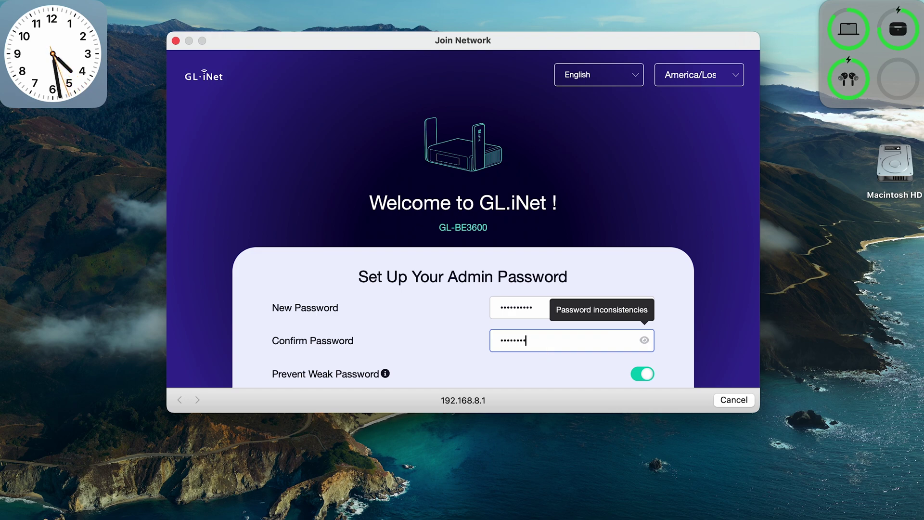
{"action": "type", "text": "••"}
{"action": "scroll", "coordinate": [445, 361], "scroll_direction": "down", "scroll_amount": 3}
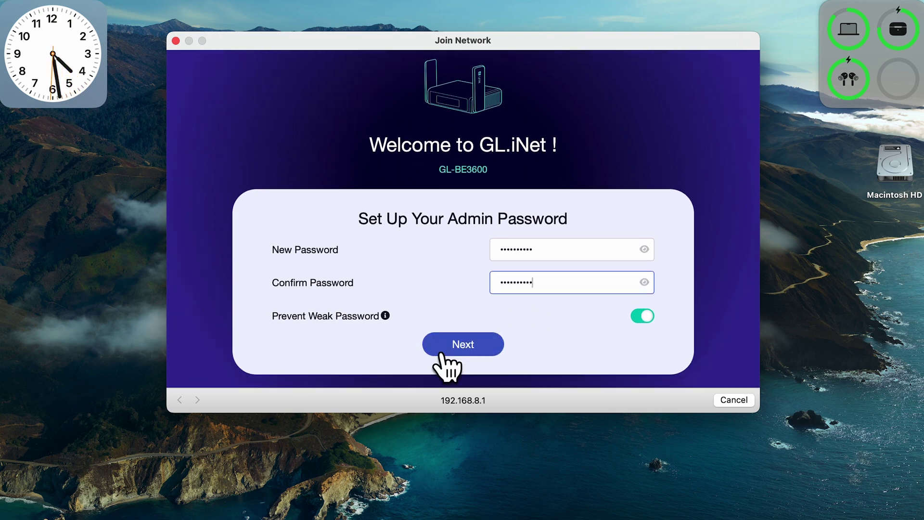
{"action": "left_click", "coordinate": [480, 346]}
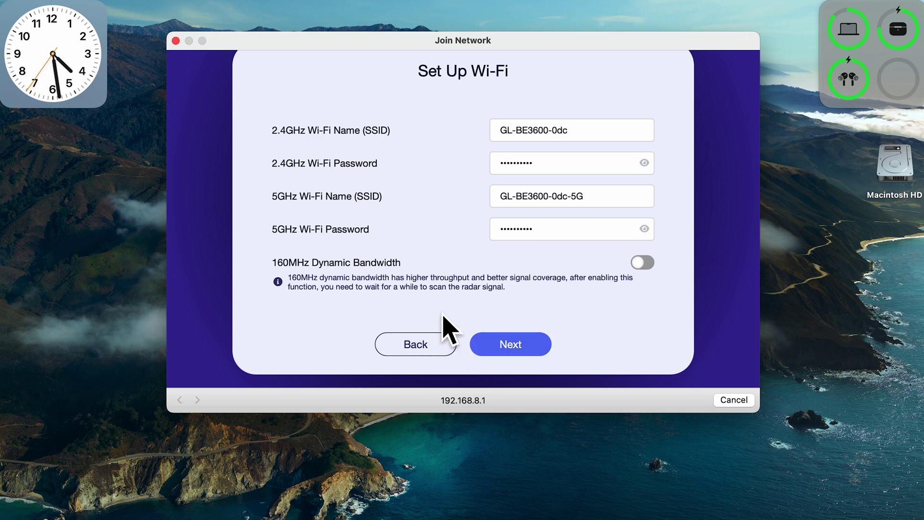
- Change the last character of the 5GHz Wi-Fi password and submit the router's Wi-Fi setup
{"action": "left_click", "coordinate": [554, 228]}
{"action": "key", "text": "BackSpace"}
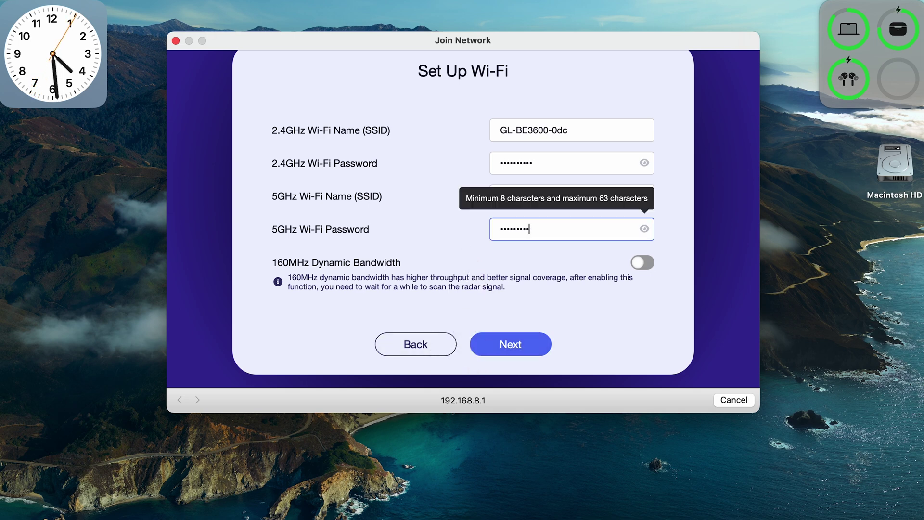
{"action": "type", "text": "1"}
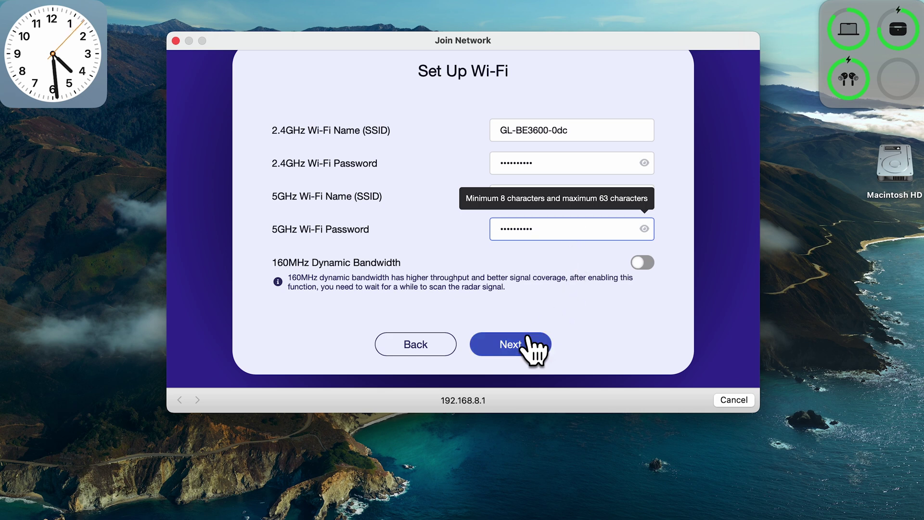
{"action": "left_click", "coordinate": [529, 339]}
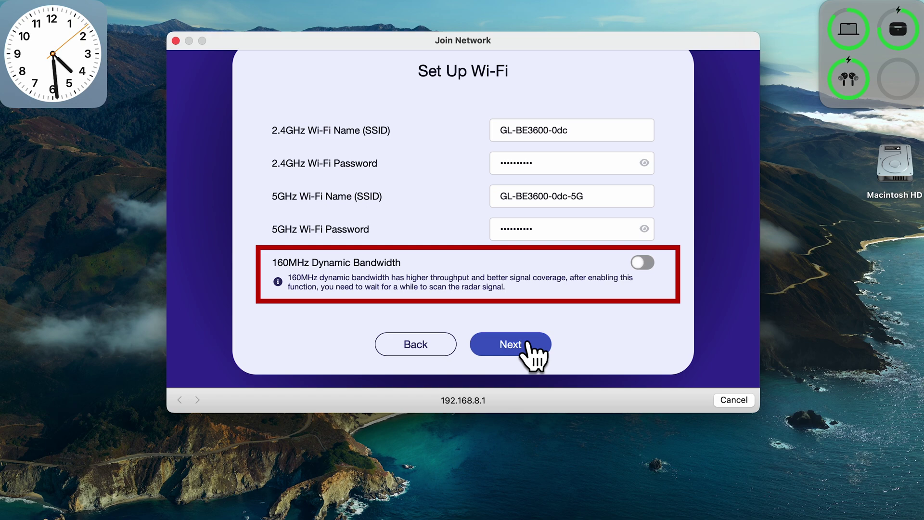
{"action": "left_click", "coordinate": [528, 342]}
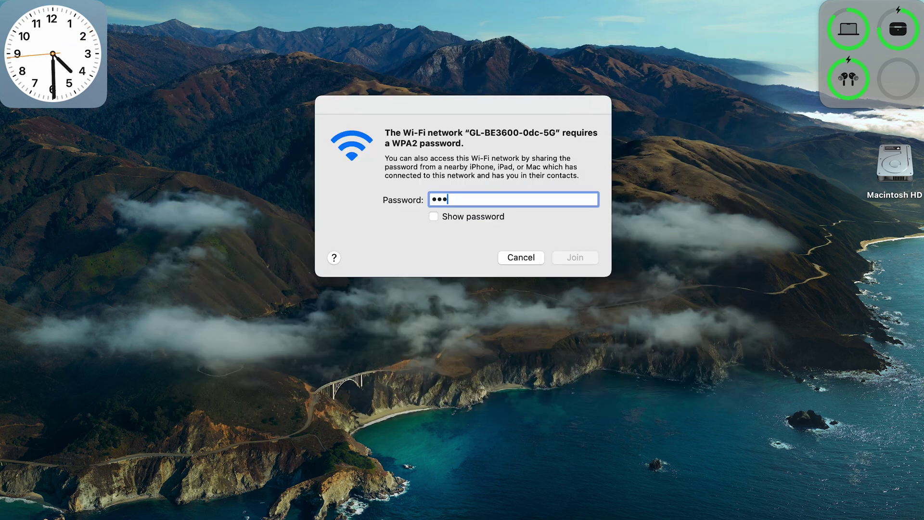
- Rejoin GL-BE3600-0dc-5G with the new Wi-Fi password and log in to the router's admin page with the admin password
{"action": "type", "text": "••••"}
{"action": "type", "text": "•••"}
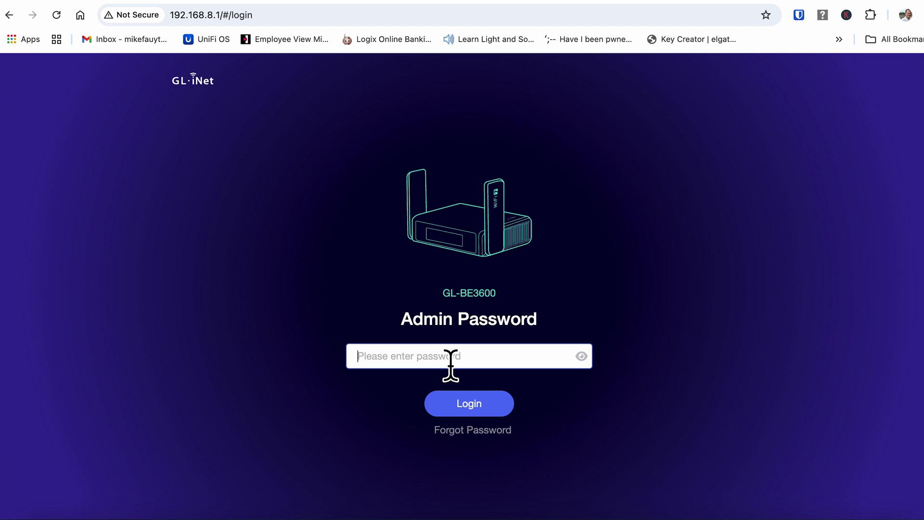
{"action": "type", "text": "••••••••"}
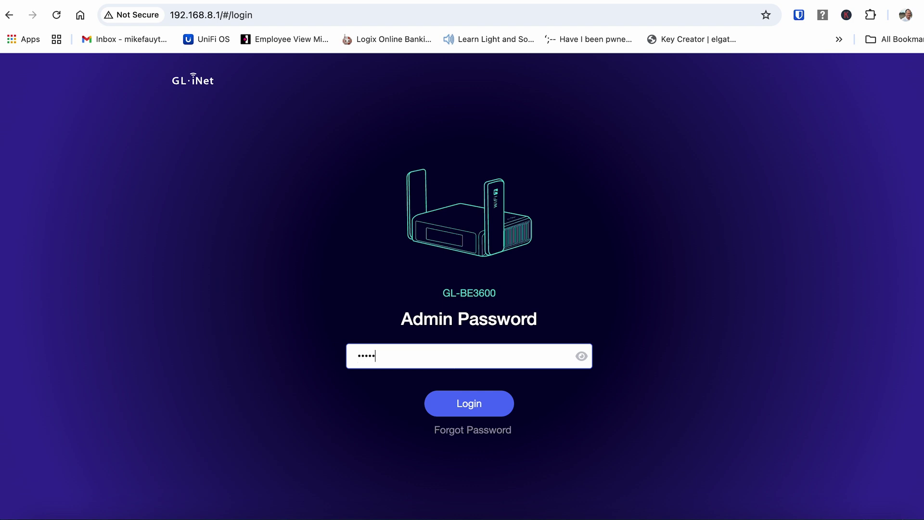
{"action": "type", "text": "••"}
{"action": "left_click", "coordinate": [486, 411]}
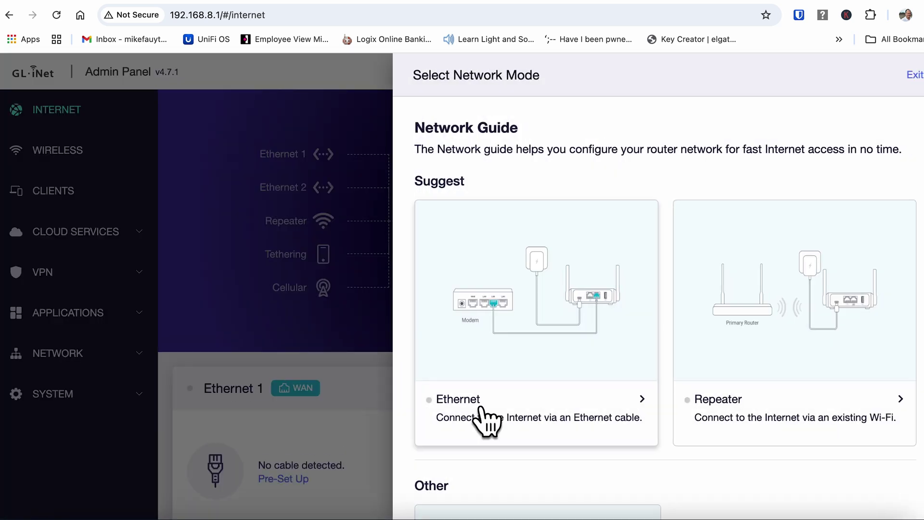
- View the enlarged Repeater diagram and the other network modes, and choose Repeater to connect via an existing Wi-Fi
{"action": "left_click", "coordinate": [744, 310]}
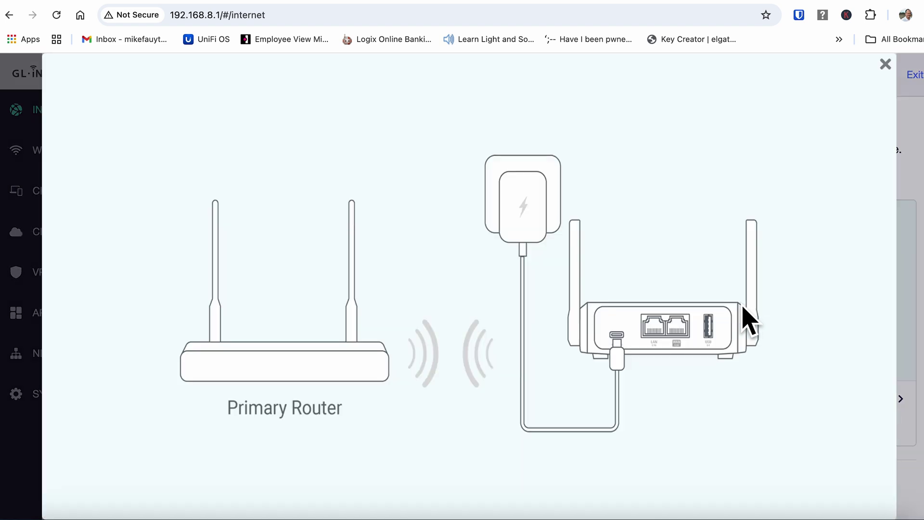
{"action": "left_click", "coordinate": [885, 66]}
{"action": "scroll", "coordinate": [742, 265], "scroll_direction": "down", "scroll_amount": 3}
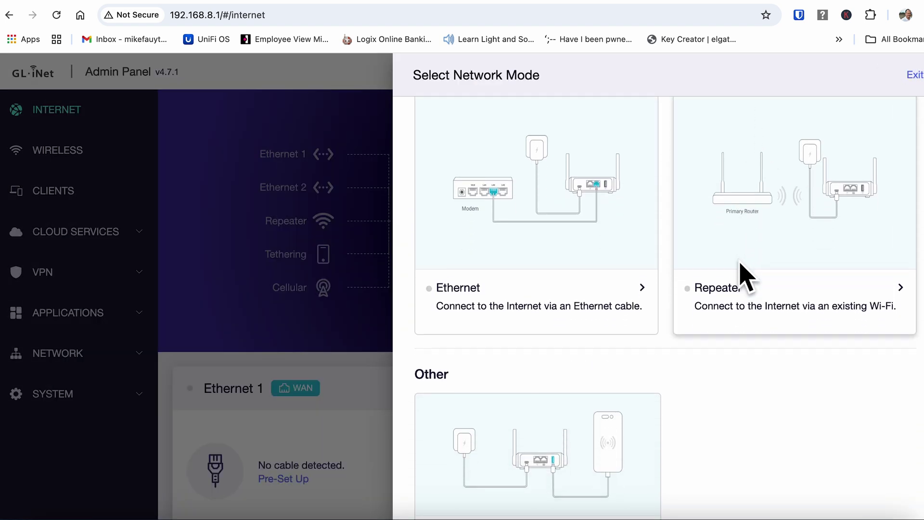
{"action": "scroll", "coordinate": [737, 265], "scroll_direction": "up", "scroll_amount": 5}
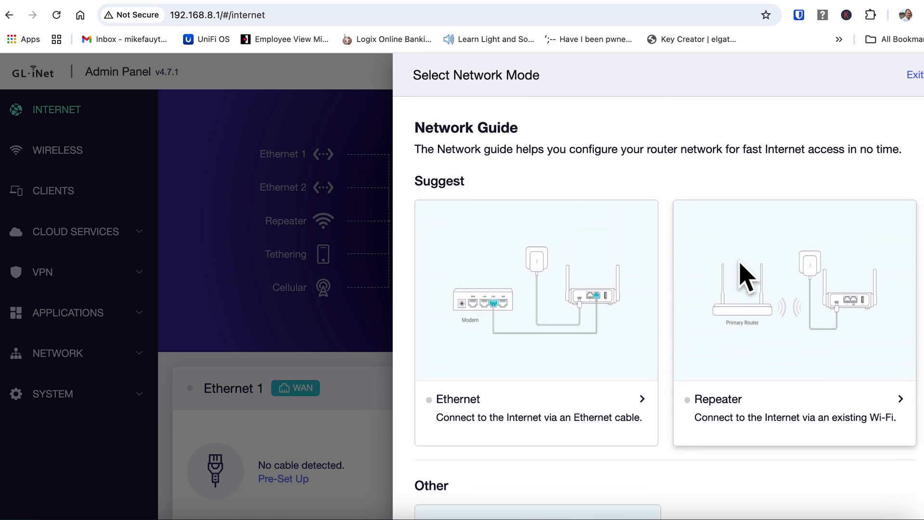
{"action": "left_click", "coordinate": [902, 409]}
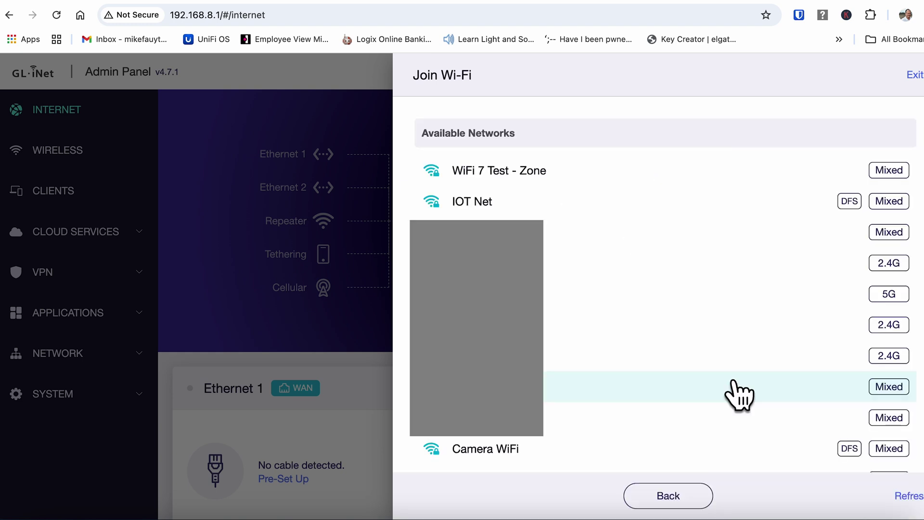
- Join the router to IOT Net with its Wi-Fi password, finish the repeater configuration and decline the VPN setup
{"action": "left_click", "coordinate": [508, 209]}
{"action": "type", "text": "•••••••••"}
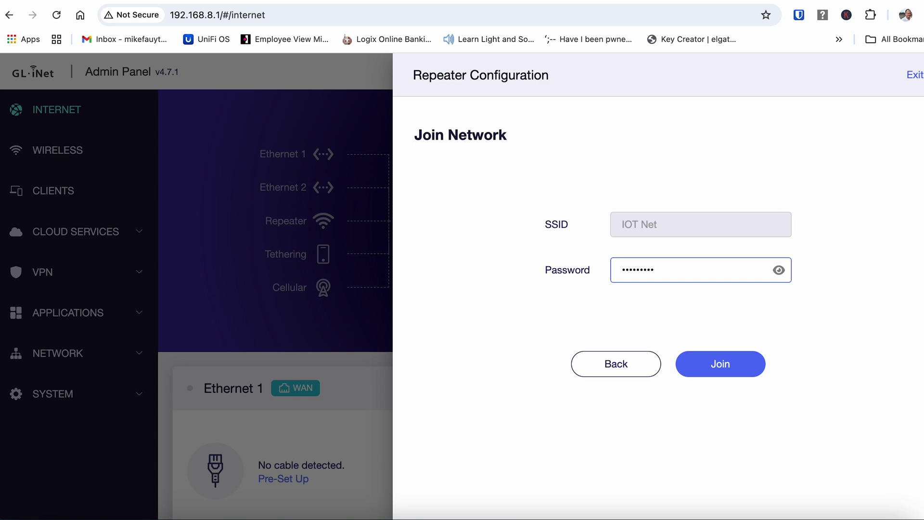
{"action": "type", "text": "••••"}
{"action": "left_click", "coordinate": [725, 370]}
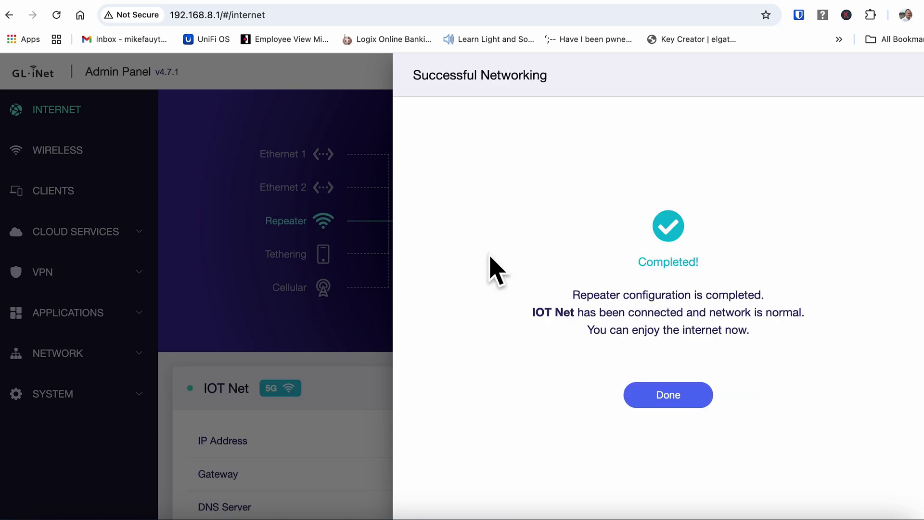
{"action": "left_click", "coordinate": [662, 401]}
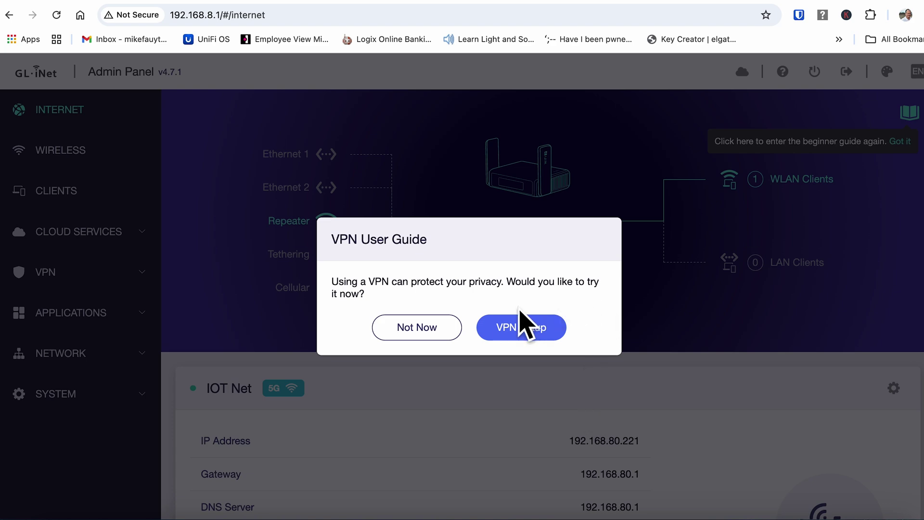
{"action": "left_click", "coordinate": [435, 328]}
- Review the Internet page's connection details and the 5 GHz, 2.4 GHz and MLO Wi-Fi settings on the Wireless page
{"action": "scroll", "coordinate": [388, 339], "scroll_direction": "down", "scroll_amount": 7}
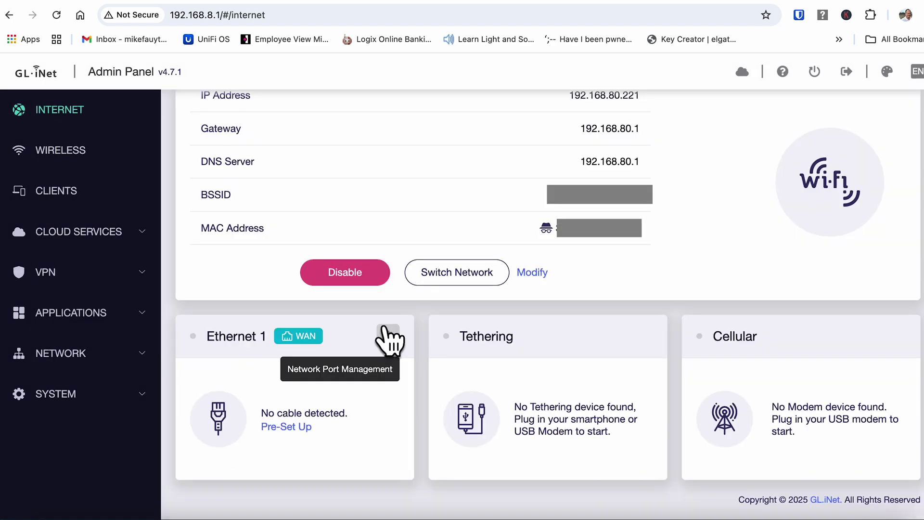
{"action": "scroll", "coordinate": [388, 339], "scroll_direction": "up", "scroll_amount": 8}
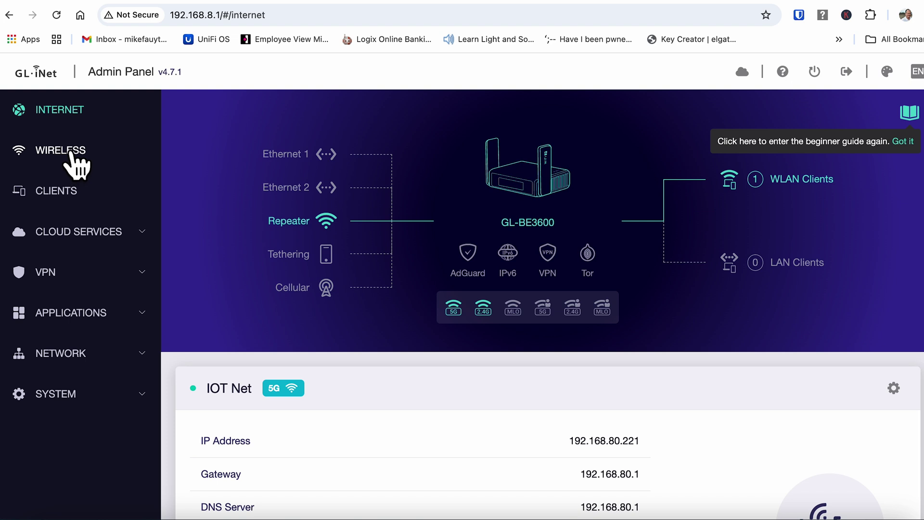
{"action": "left_click", "coordinate": [76, 161]}
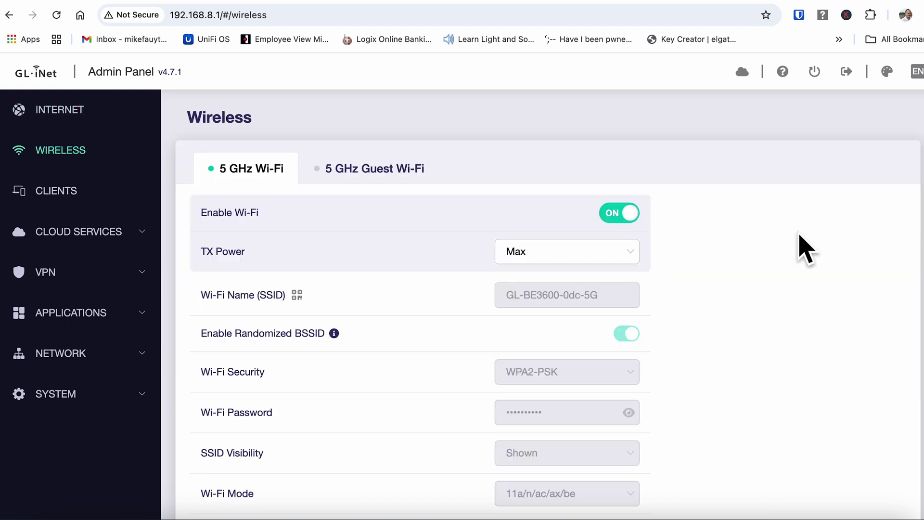
{"action": "scroll", "coordinate": [805, 248], "scroll_direction": "down", "scroll_amount": 5}
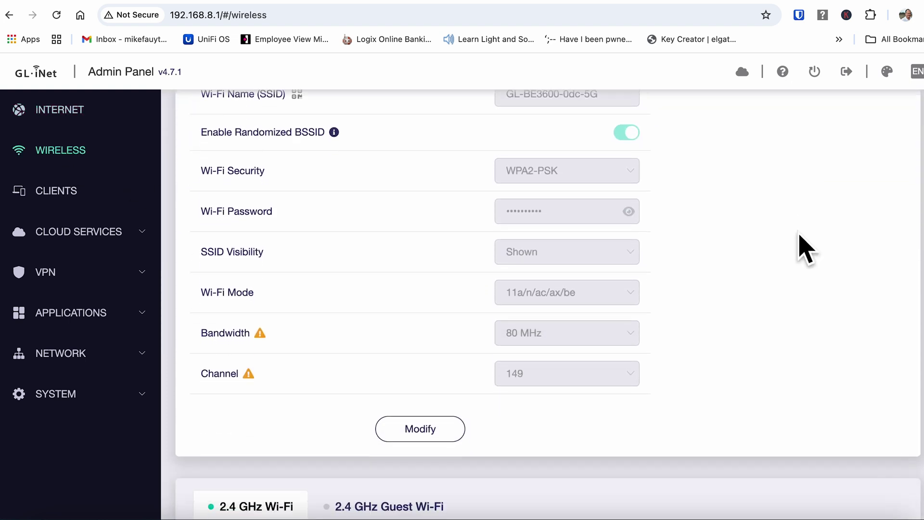
{"action": "scroll", "coordinate": [805, 248], "scroll_direction": "down", "scroll_amount": 6}
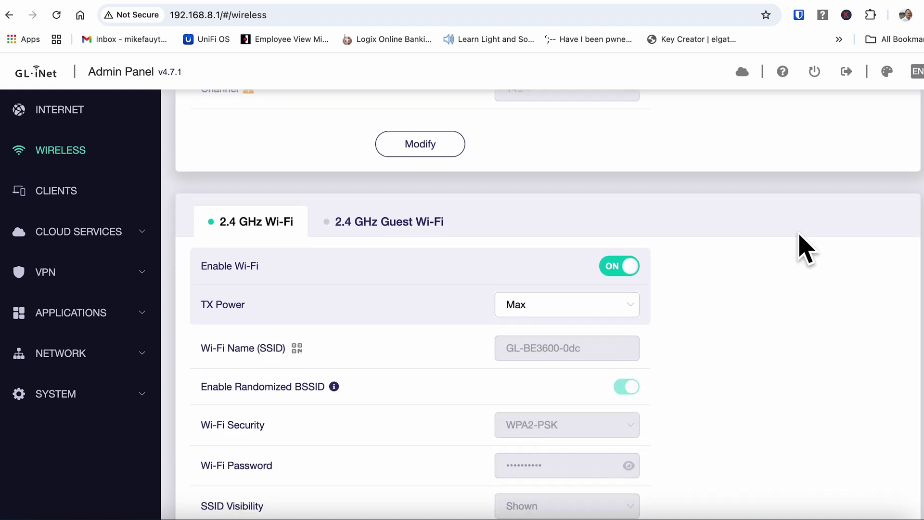
{"action": "scroll", "coordinate": [806, 248], "scroll_direction": "down", "scroll_amount": 5}
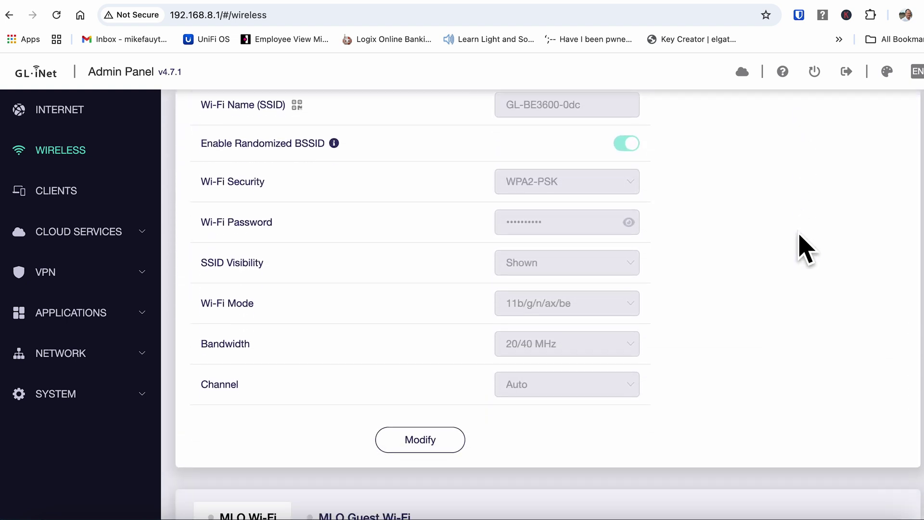
{"action": "scroll", "coordinate": [805, 248], "scroll_direction": "down", "scroll_amount": 7}
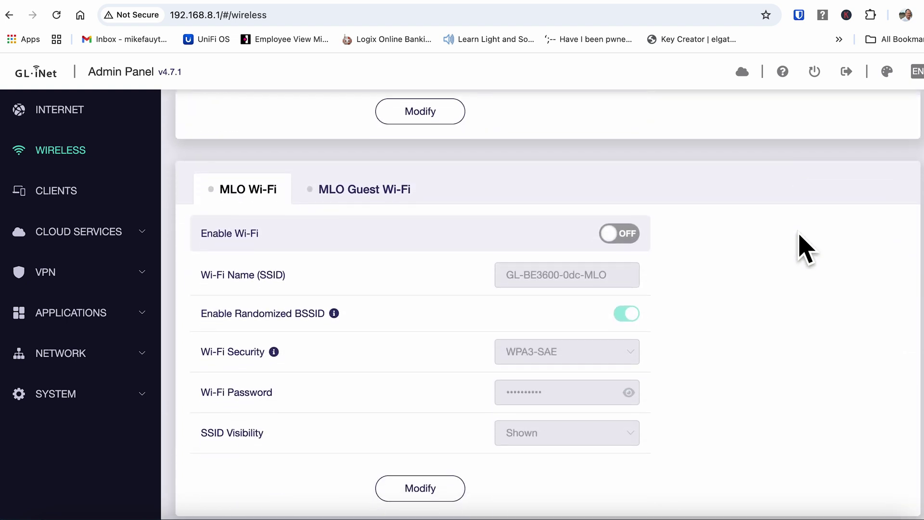
{"action": "scroll", "coordinate": [805, 248], "scroll_direction": "down", "scroll_amount": 1}
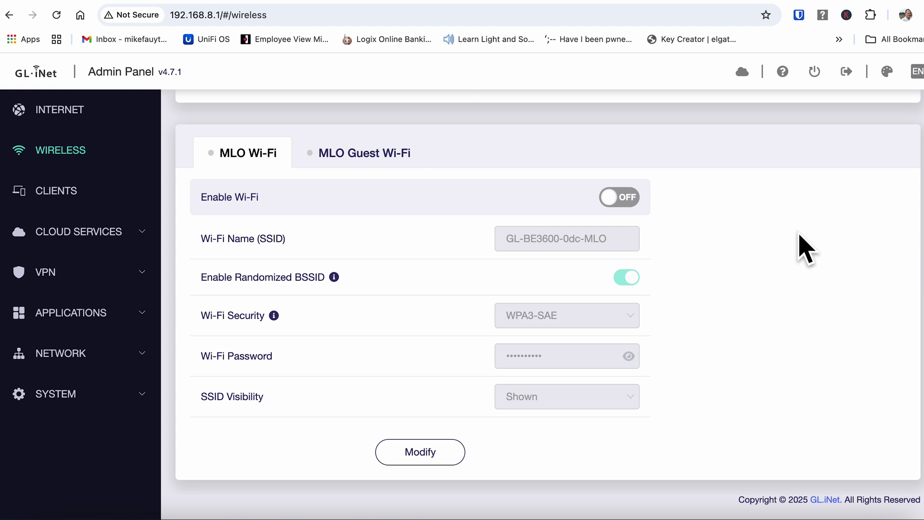
- Examine the router's Clients list, the AstroWarp cloud service page and the available VPN options
{"action": "left_click", "coordinate": [73, 195]}
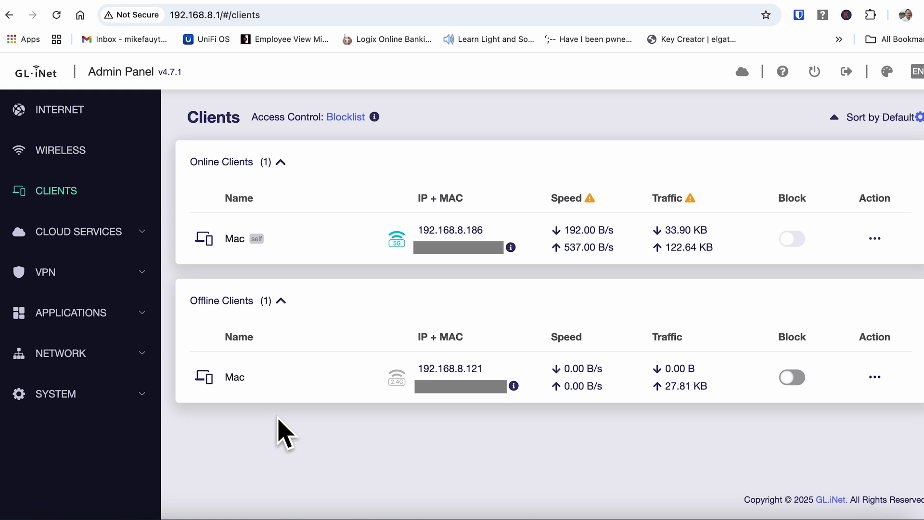
{"action": "left_click", "coordinate": [87, 234]}
{"action": "scroll", "coordinate": [44, 332], "scroll_direction": "down", "scroll_amount": 2}
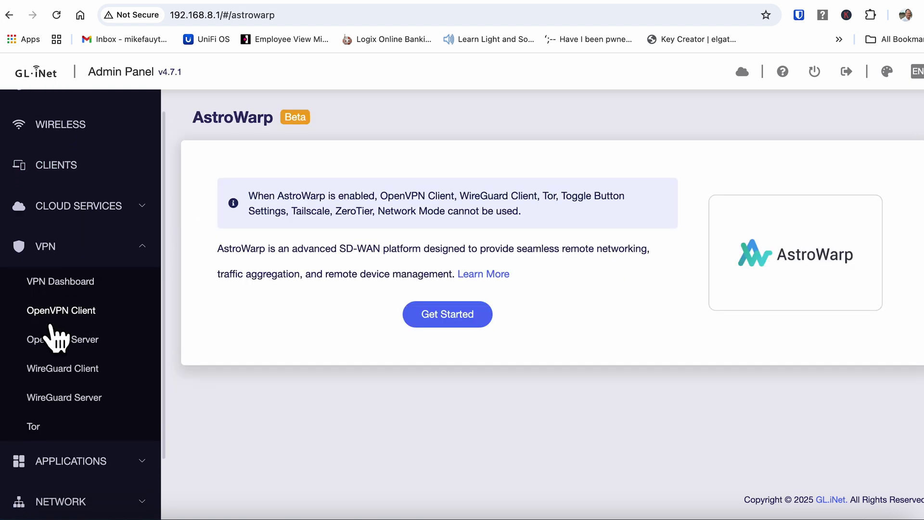
{"action": "scroll", "coordinate": [57, 337], "scroll_direction": "down", "scroll_amount": 1}
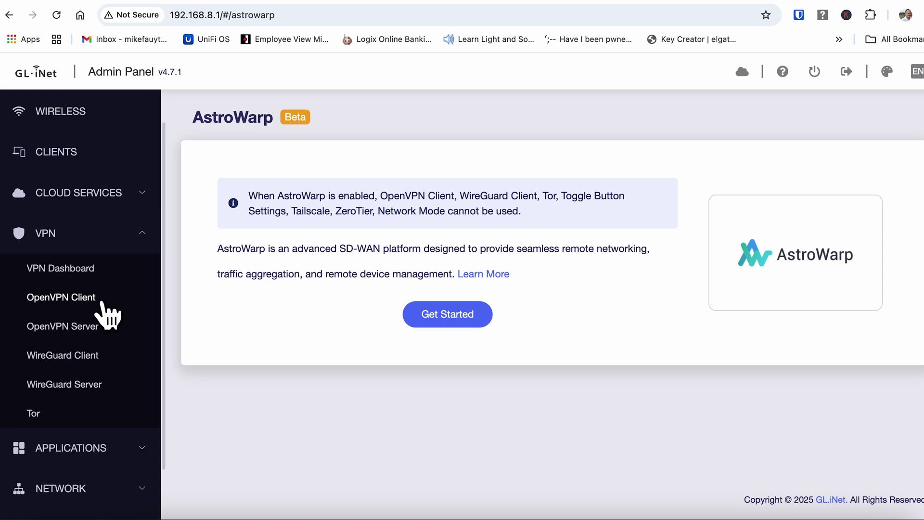
- Look through the router's Applications features and open the Plug-ins page
{"action": "left_click", "coordinate": [53, 241]}
{"action": "left_click", "coordinate": [55, 273]}
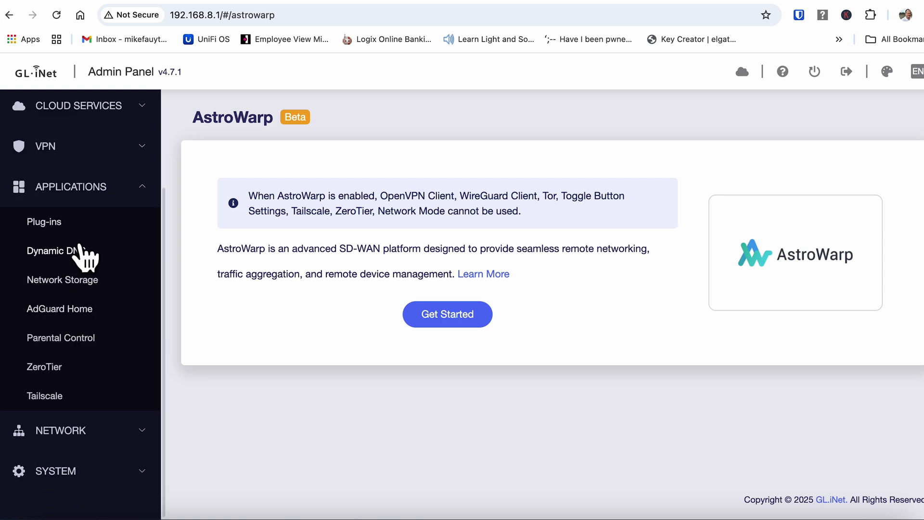
{"action": "left_click", "coordinate": [57, 238]}
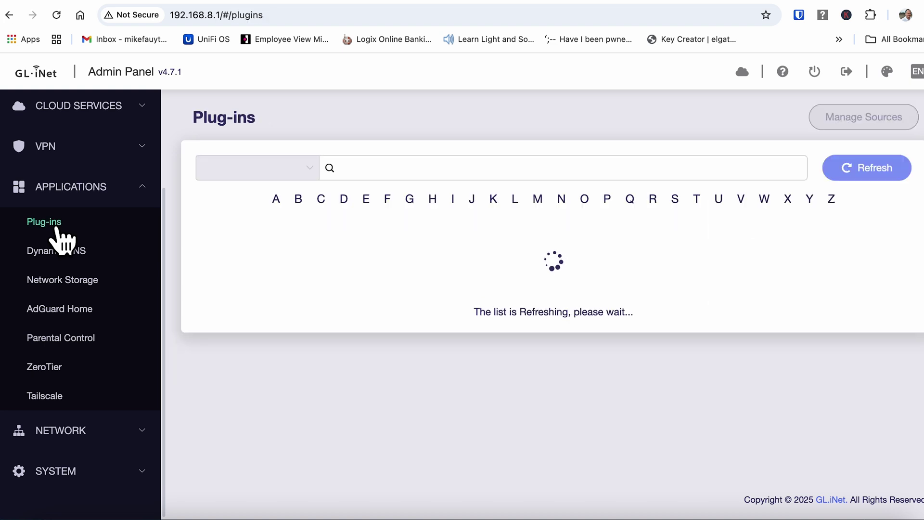
- Review the Dynamic DNS and Tailscale pages, and open the network Port Forwarding page
{"action": "left_click", "coordinate": [63, 249]}
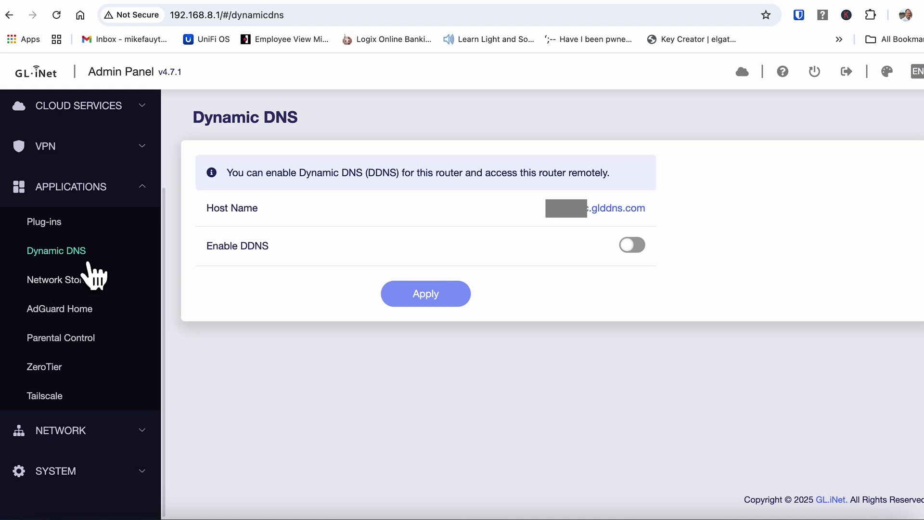
{"action": "scroll", "coordinate": [82, 289], "scroll_direction": "down", "scroll_amount": 3}
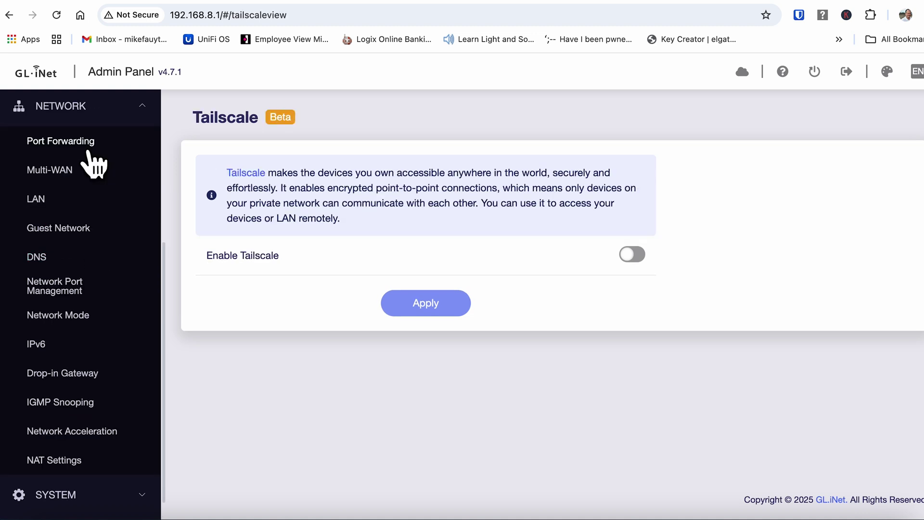
{"action": "left_click", "coordinate": [89, 152]}
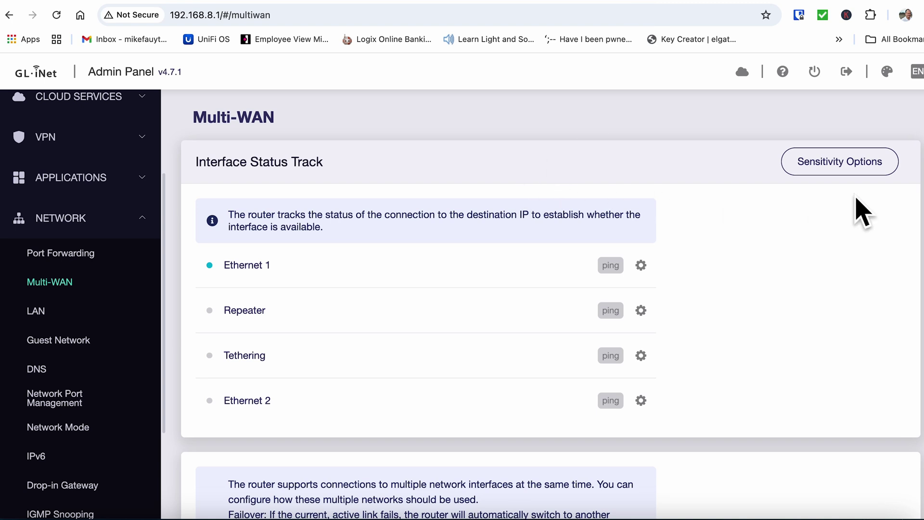
- Examine the Multi-WAN page's Ethernet 1 status tracking, sensitivity options, and failover and load balance modes without changing anything
{"action": "left_click", "coordinate": [641, 266]}
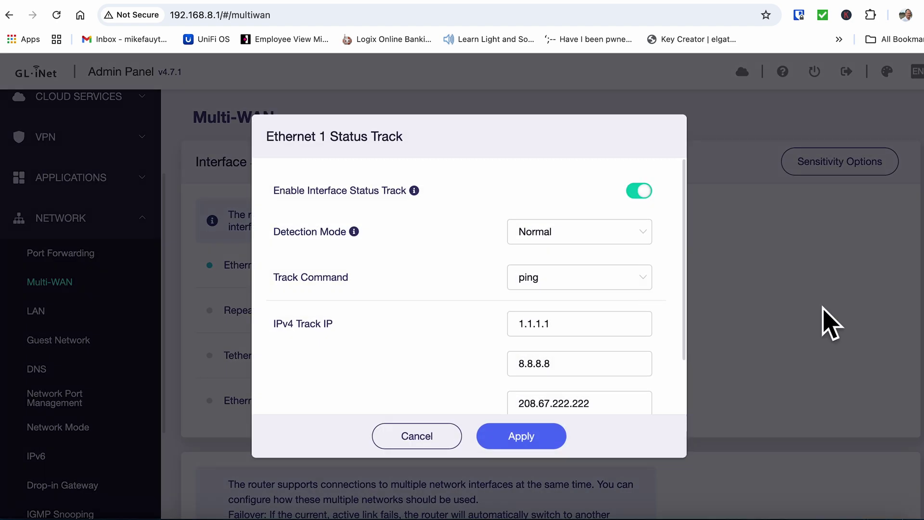
{"action": "left_click", "coordinate": [403, 437]}
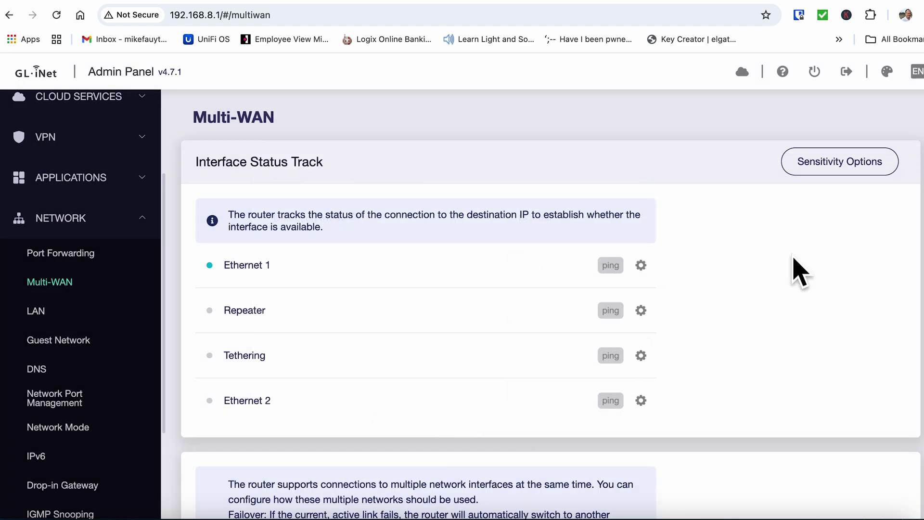
{"action": "left_click", "coordinate": [843, 166]}
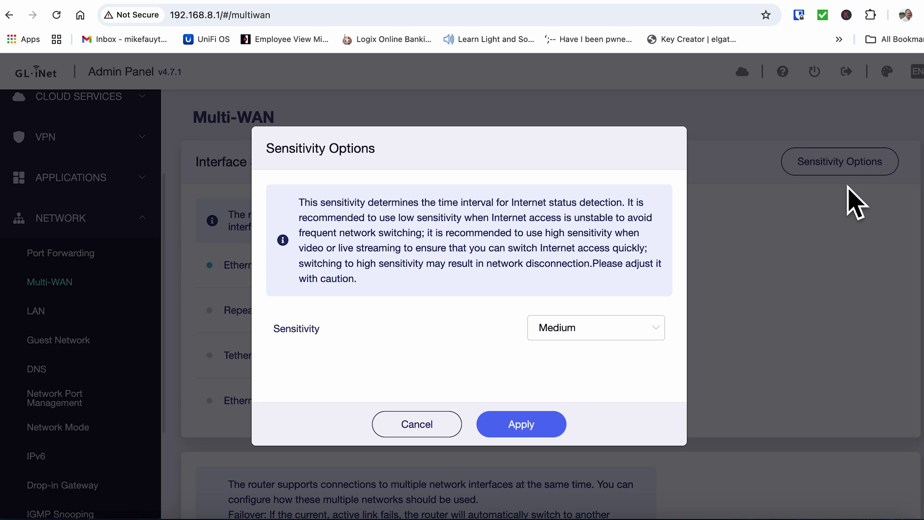
{"action": "left_click", "coordinate": [413, 432]}
{"action": "scroll", "coordinate": [904, 278], "scroll_direction": "down", "scroll_amount": 4}
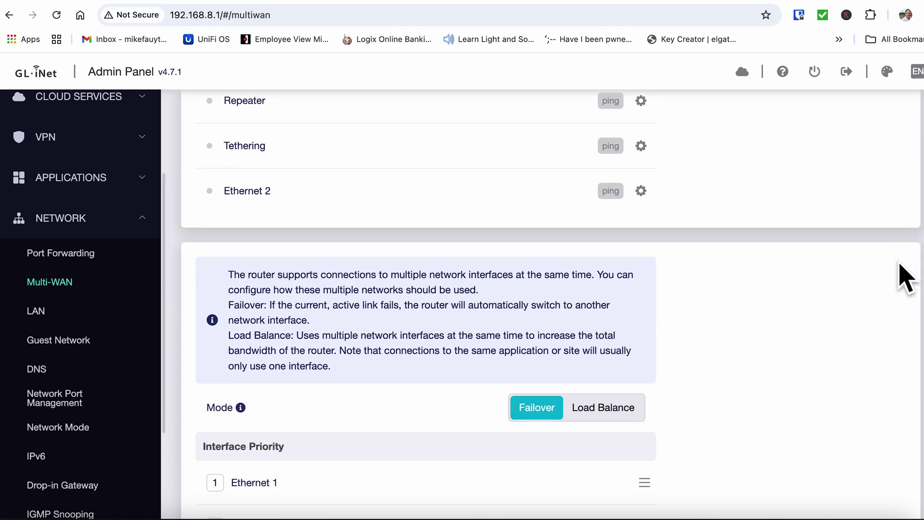
{"action": "scroll", "coordinate": [904, 278], "scroll_direction": "down", "scroll_amount": 3}
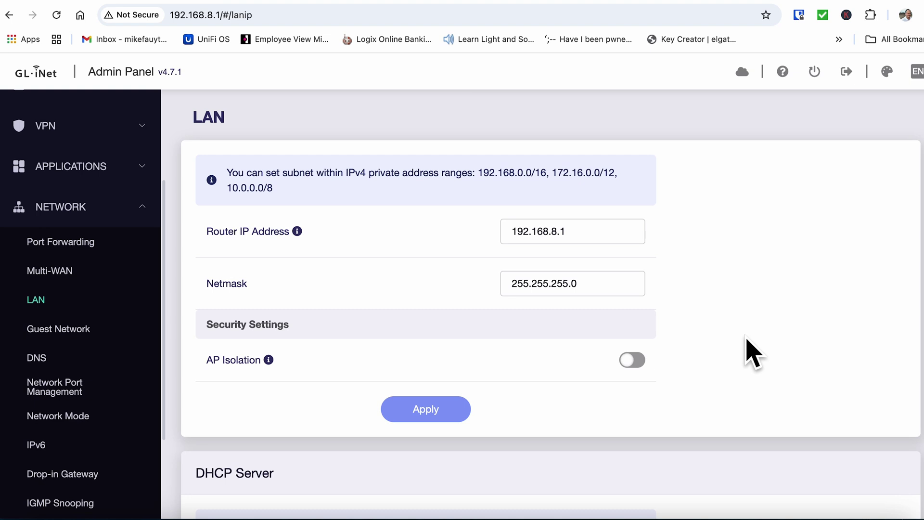
- Review the LAN page's router address, AP isolation, DHCP server range and address reservation settings
{"action": "scroll", "coordinate": [848, 345], "scroll_direction": "down", "scroll_amount": 7}
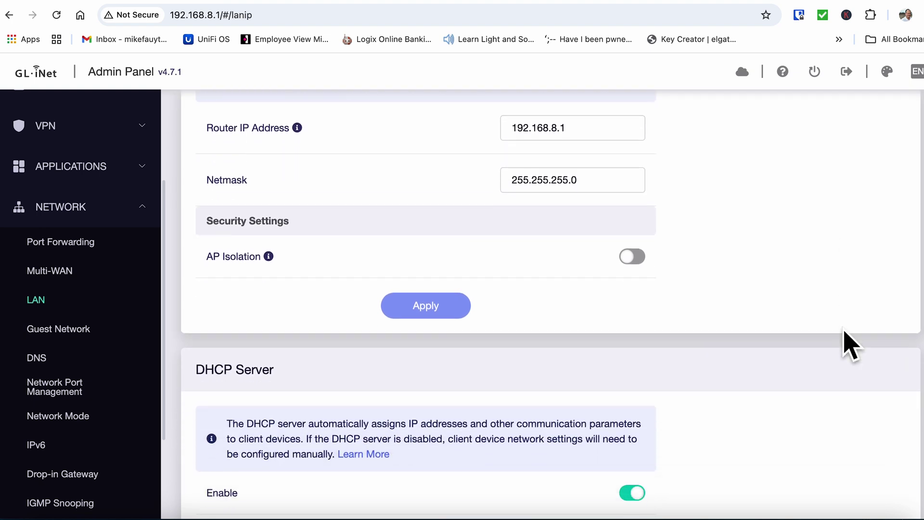
{"action": "scroll", "coordinate": [851, 346], "scroll_direction": "down", "scroll_amount": 1}
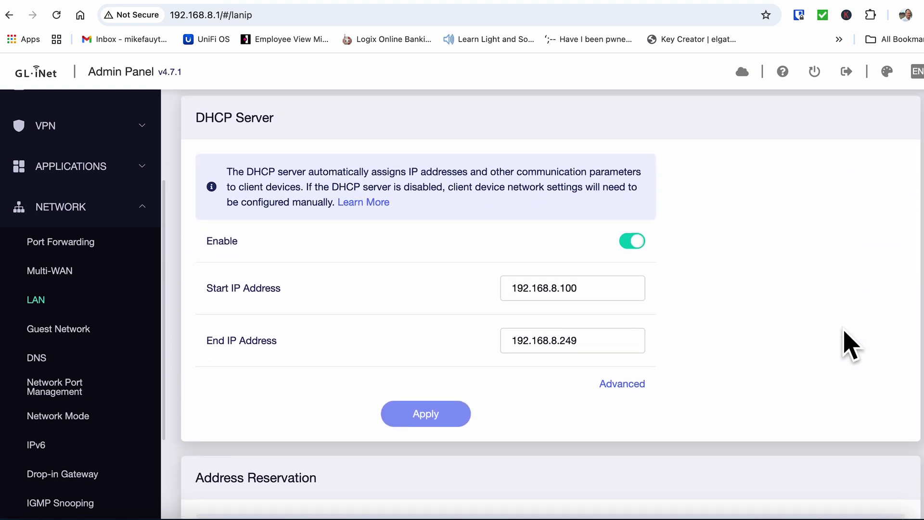
{"action": "scroll", "coordinate": [852, 345], "scroll_direction": "down", "scroll_amount": 3}
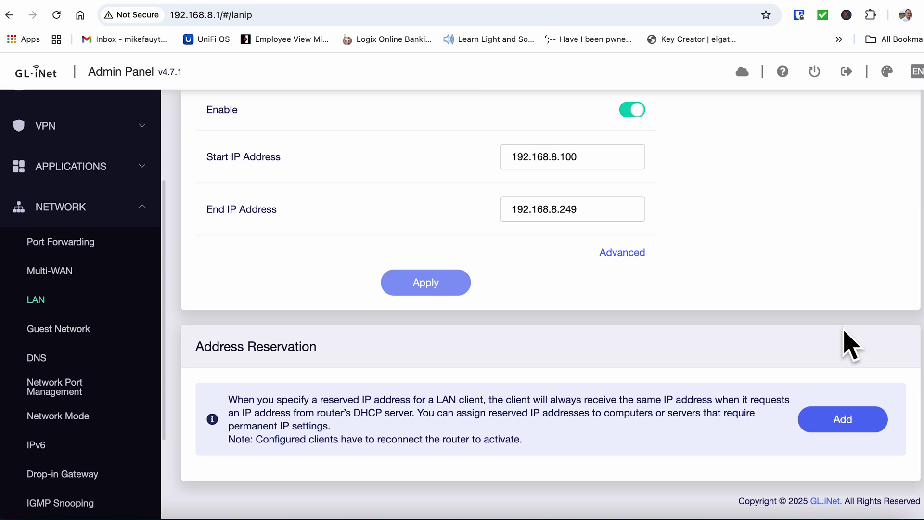
- Look at the MAC mode choices for the WAN port in Network Port Management and the Network Acceleration settings
{"action": "left_click", "coordinate": [60, 310]}
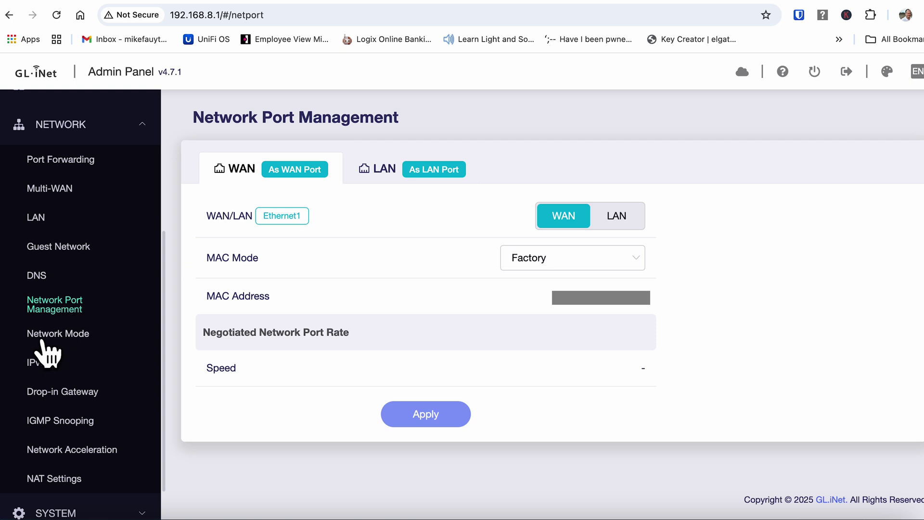
{"action": "left_click", "coordinate": [548, 260]}
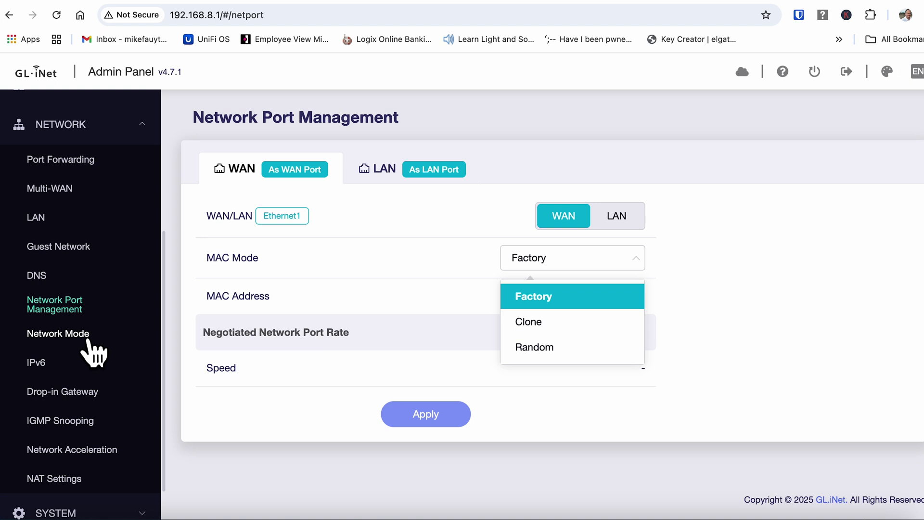
{"action": "scroll", "coordinate": [101, 376], "scroll_direction": "down", "scroll_amount": 2}
{"action": "left_click", "coordinate": [118, 408]}
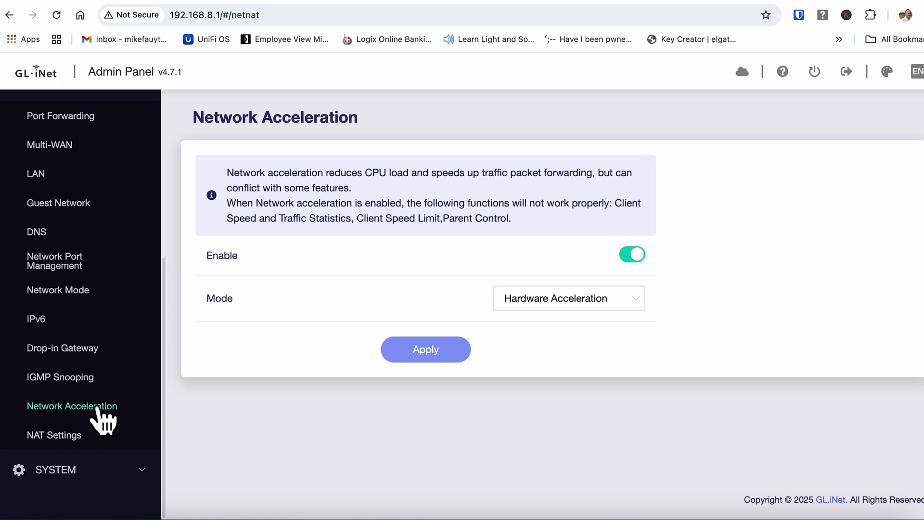
- Review the System Overview's load, storage and device information, plus the firmware upgrade and time zone pages
{"action": "left_click", "coordinate": [60, 456]}
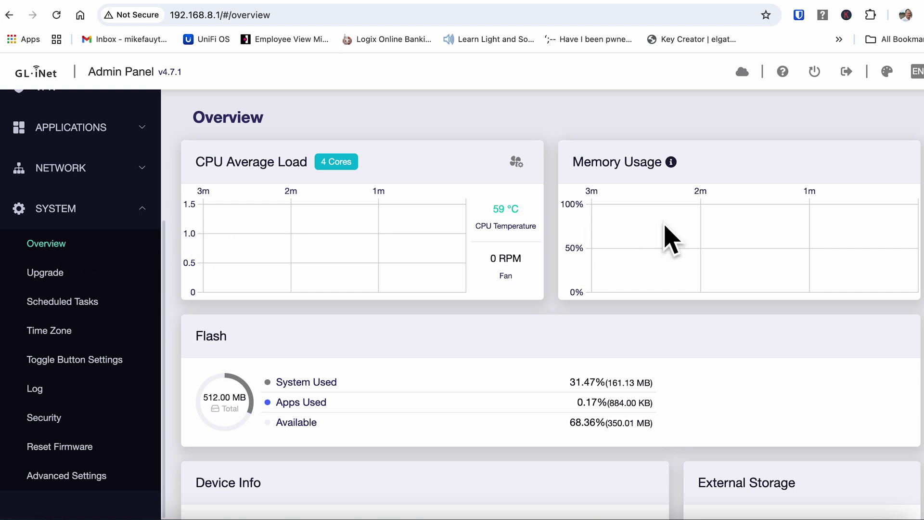
{"action": "scroll", "coordinate": [727, 303], "scroll_direction": "down", "scroll_amount": 2}
{"action": "scroll", "coordinate": [734, 310], "scroll_direction": "down", "scroll_amount": 3}
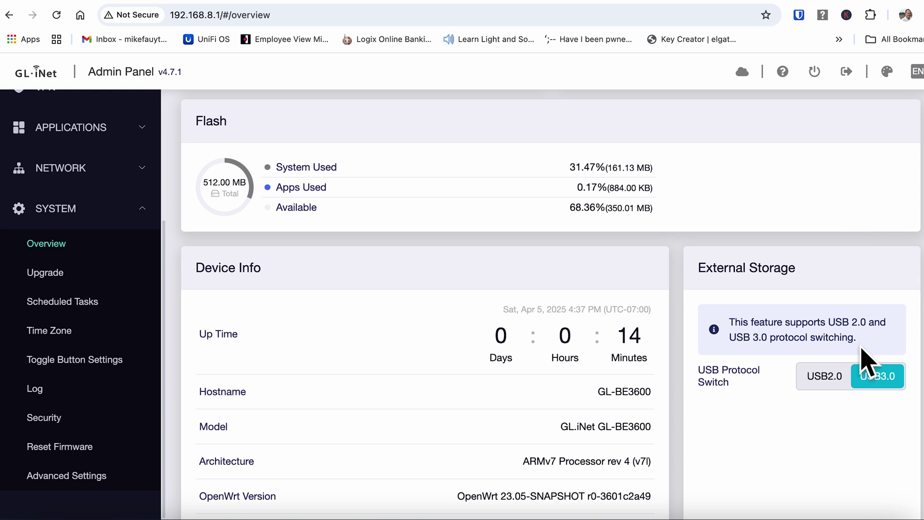
{"action": "scroll", "coordinate": [867, 371], "scroll_direction": "down", "scroll_amount": 4}
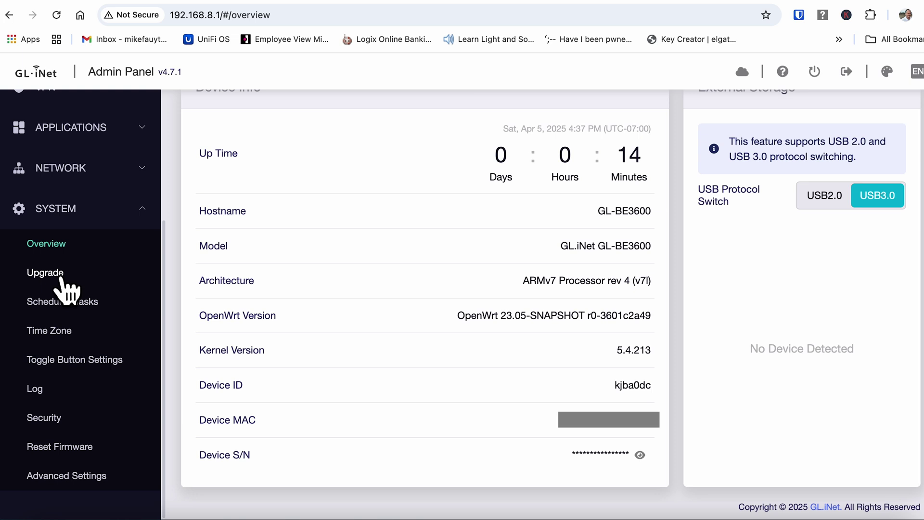
{"action": "left_click", "coordinate": [46, 272]}
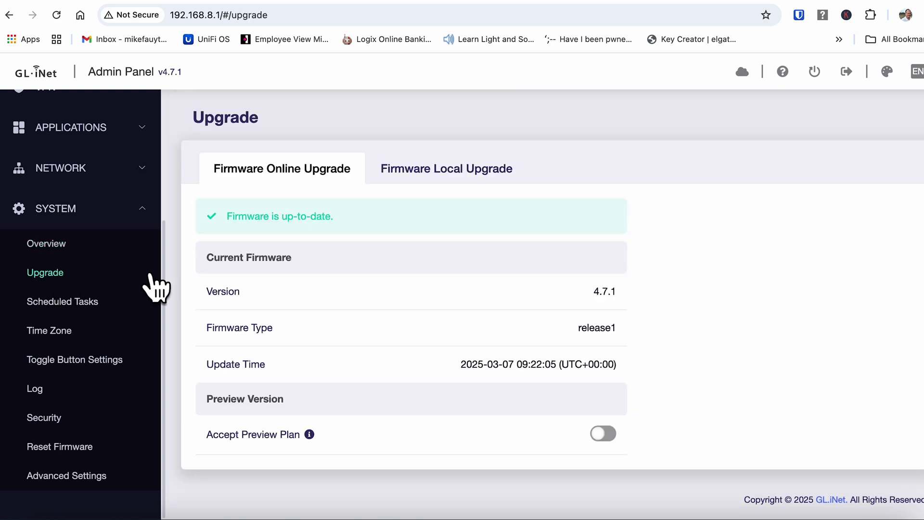
{"action": "left_click", "coordinate": [53, 330]}
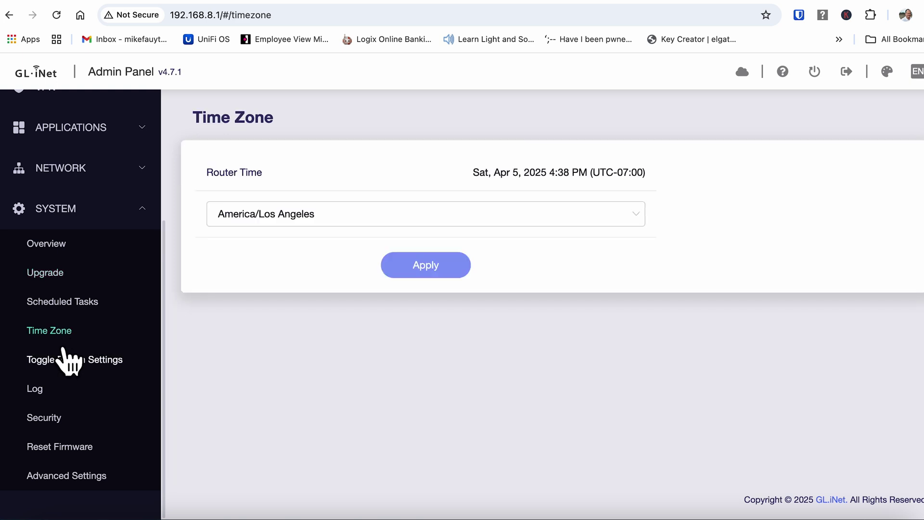
- Try WireGuard Client (On/Off) as the toggle button function without applying it
{"action": "left_click", "coordinate": [67, 360]}
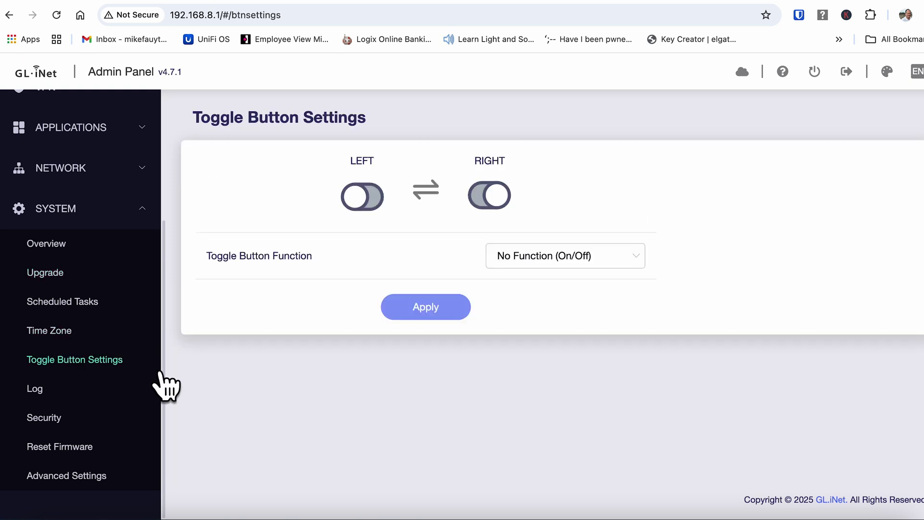
{"action": "left_click", "coordinate": [558, 257]}
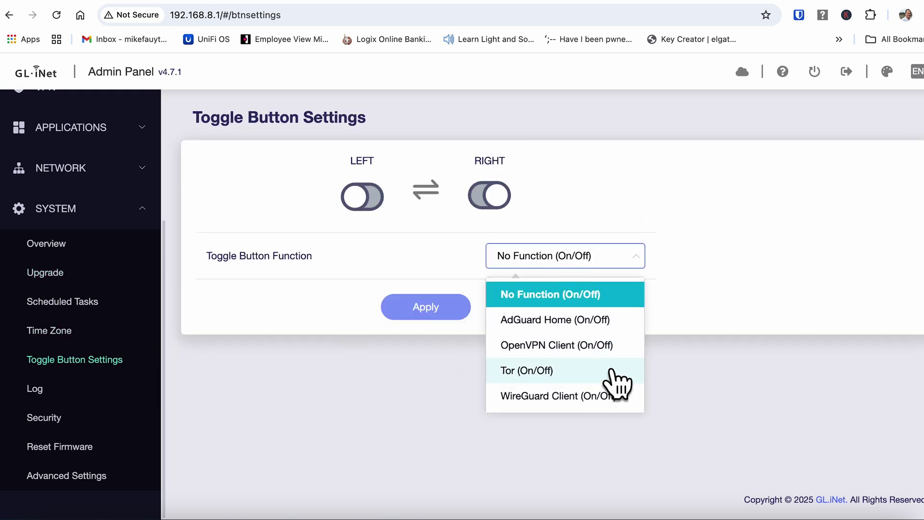
{"action": "left_click", "coordinate": [568, 396]}
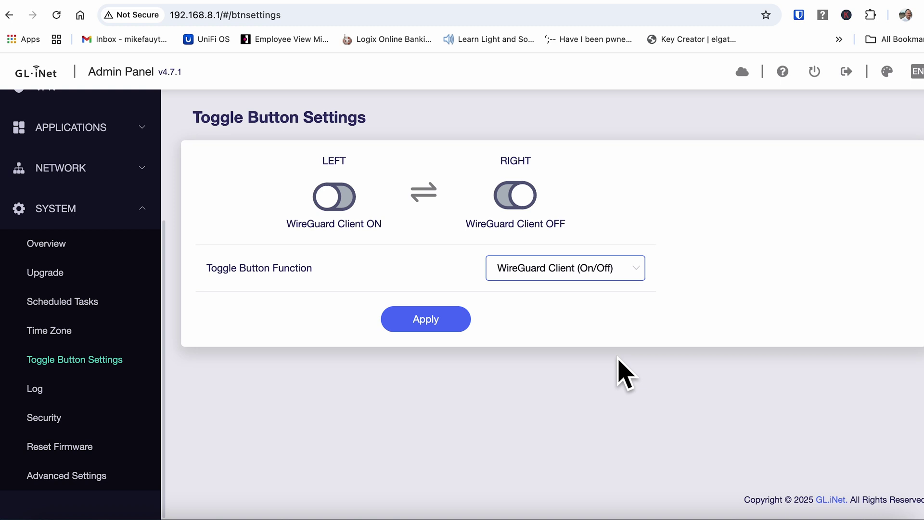
- Review the Security page's local access control settings for the admin panel, LuCI and SSH
{"action": "left_click", "coordinate": [44, 418]}
{"action": "scroll", "coordinate": [741, 337], "scroll_direction": "down", "scroll_amount": 8}
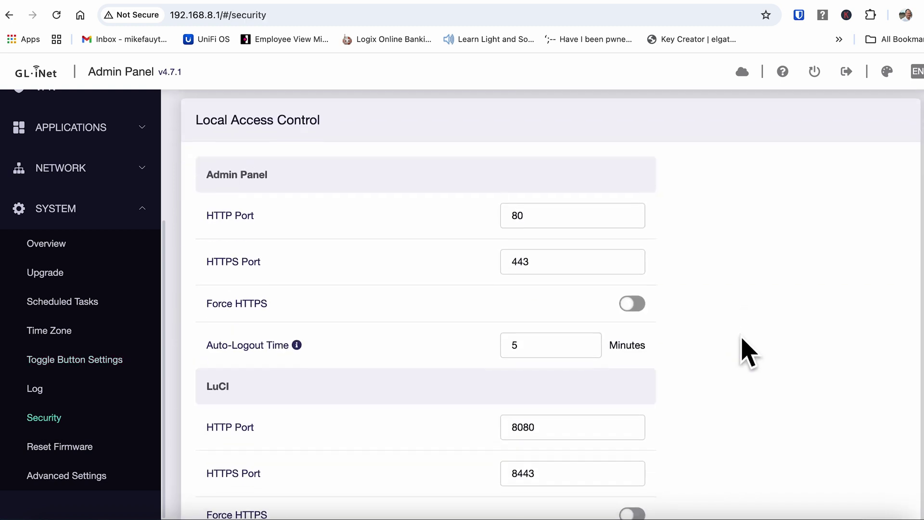
{"action": "scroll", "coordinate": [821, 365], "scroll_direction": "down", "scroll_amount": 2}
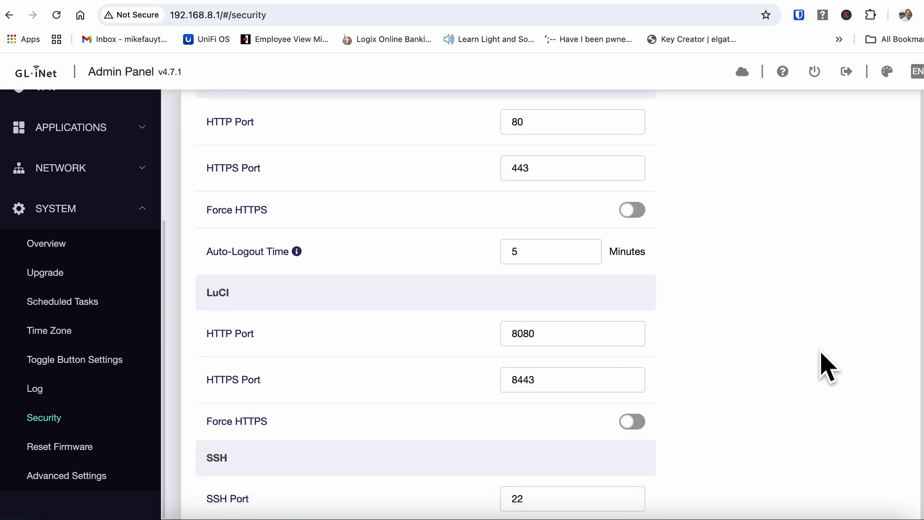
{"action": "scroll", "coordinate": [822, 367], "scroll_direction": "down", "scroll_amount": 4}
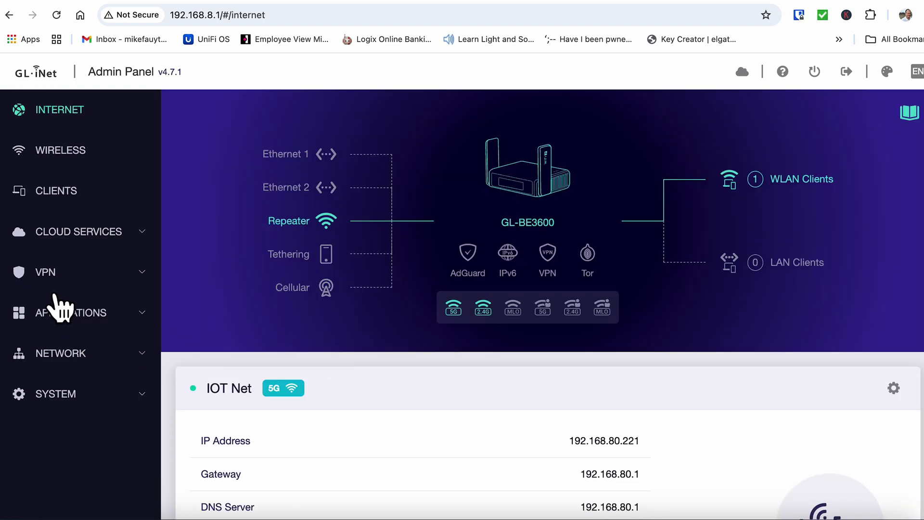
- Add an OpenVPN client configuration manually by uploading the file DOCs OpenVPN Server .ovpn
{"action": "left_click", "coordinate": [39, 274]}
{"action": "scroll", "coordinate": [94, 272], "scroll_direction": "down", "scroll_amount": 3}
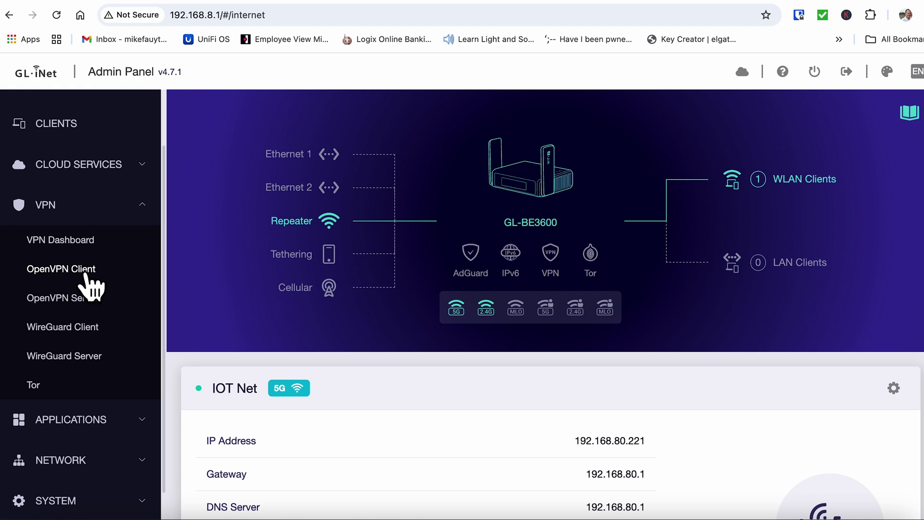
{"action": "left_click", "coordinate": [87, 275]}
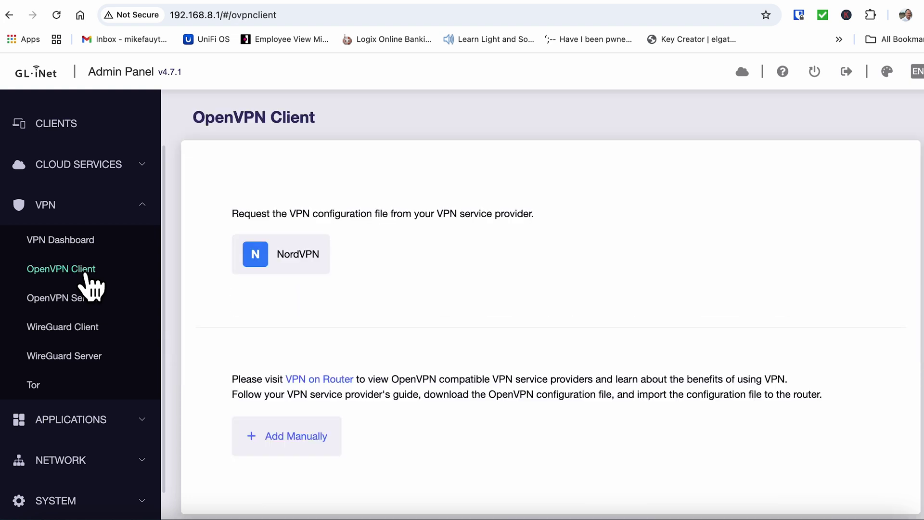
{"action": "scroll", "coordinate": [368, 330], "scroll_direction": "down", "scroll_amount": 2}
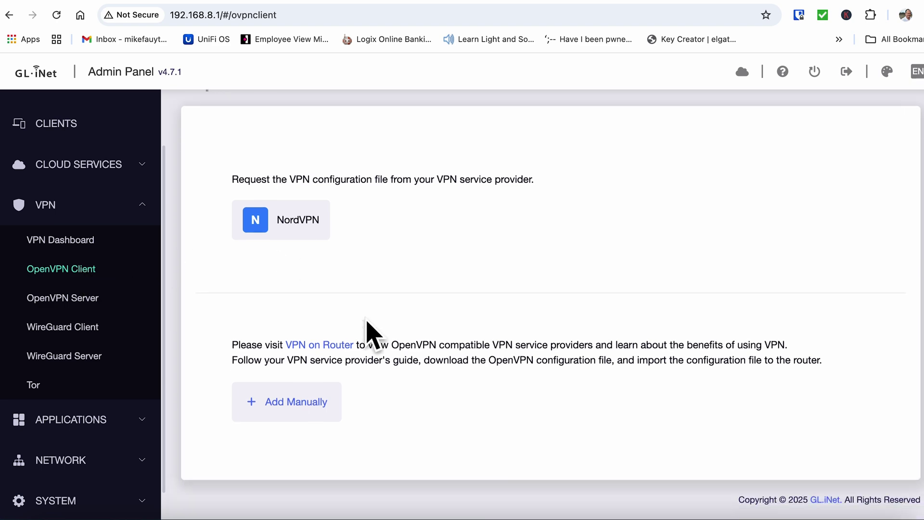
{"action": "left_click", "coordinate": [296, 401]}
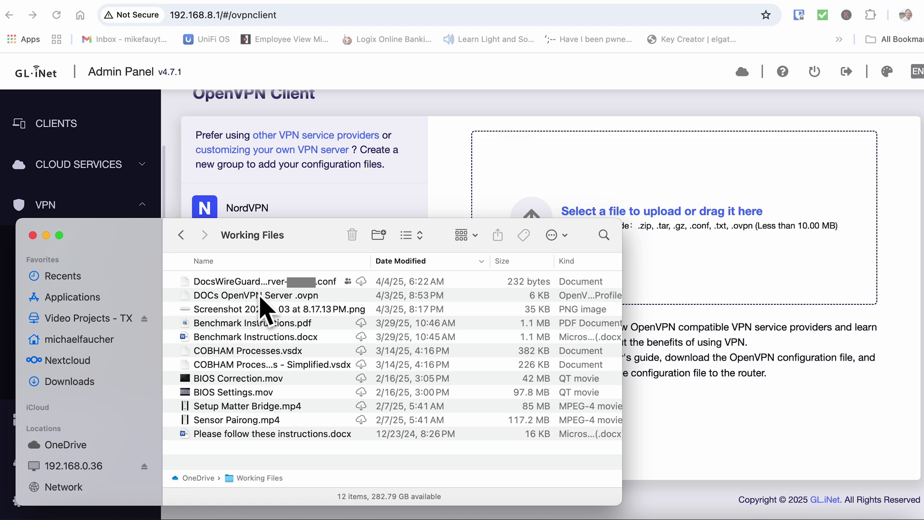
{"action": "left_click_drag", "start_coordinate": [261, 297], "coordinate": [721, 195]}
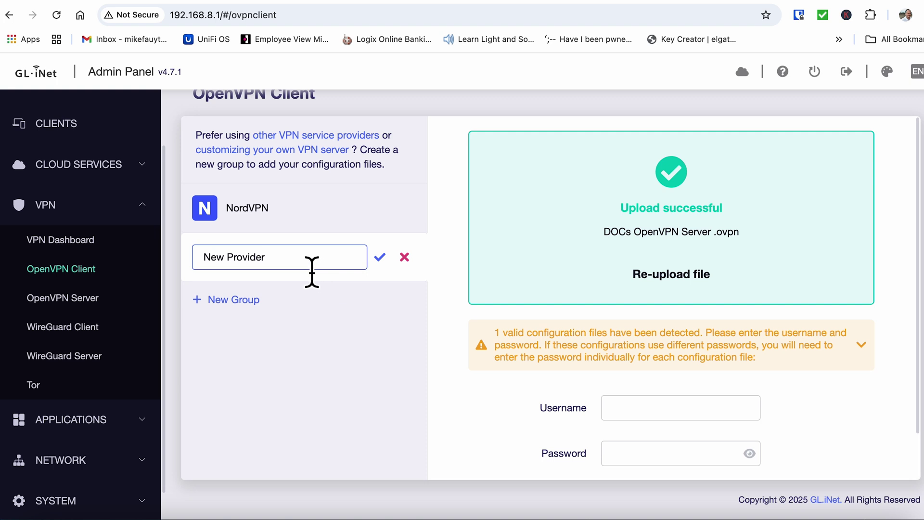
- Keep New Provider as the group name, enter the VPN username and password, and apply the OpenVPN configuration
{"action": "left_click_drag", "start_coordinate": [312, 269], "coordinate": [196, 269]}
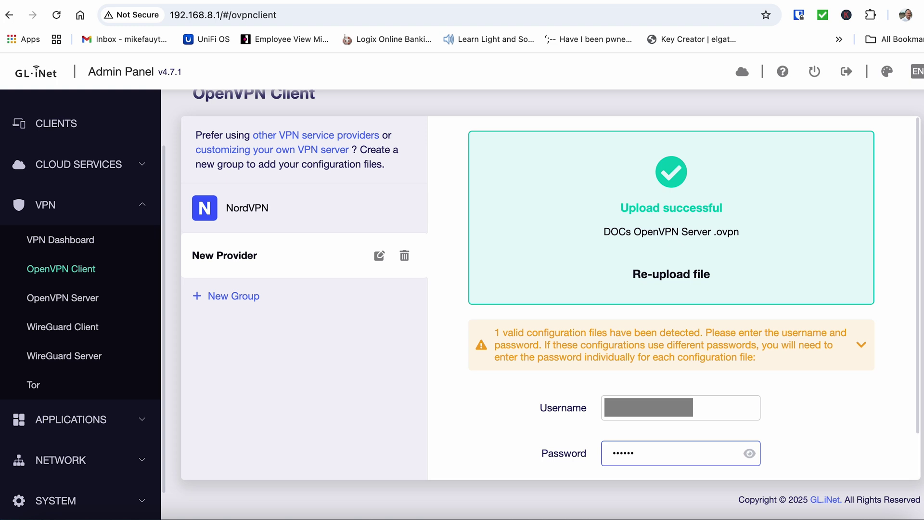
{"action": "type", "text": "••"}
{"action": "type", "text": "••"}
{"action": "scroll", "coordinate": [875, 455], "scroll_direction": "down", "scroll_amount": 2}
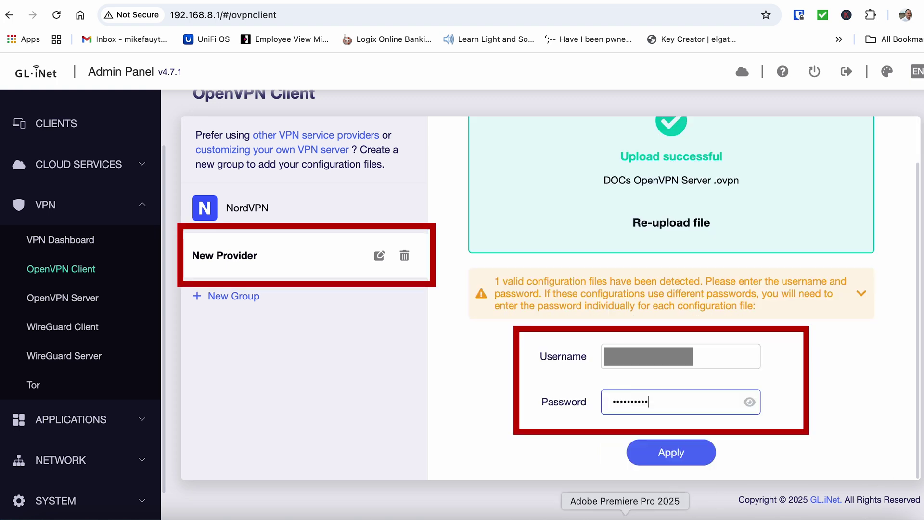
{"action": "left_click", "coordinate": [675, 455]}
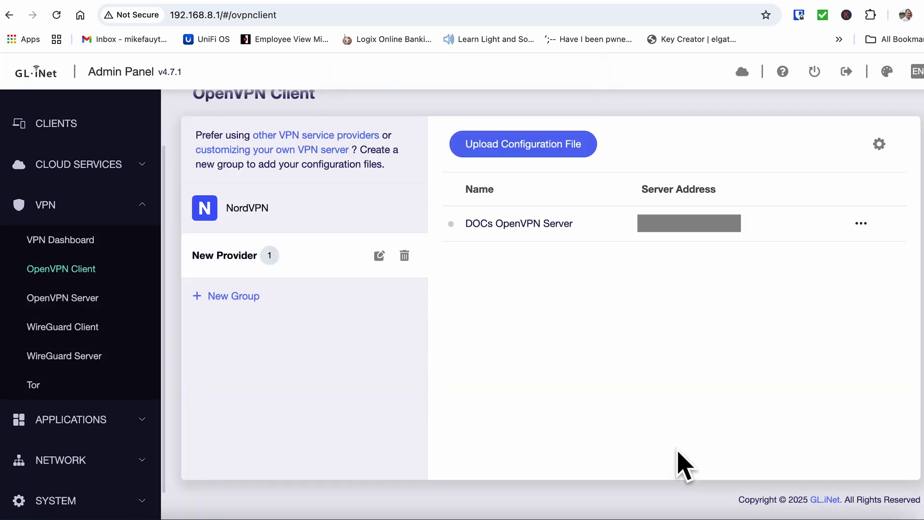
- Add a WireGuard client configuration to the New Provider group by uploading the DocsWireGuardServer .conf file from Working Files, and apply it
{"action": "left_click", "coordinate": [88, 332]}
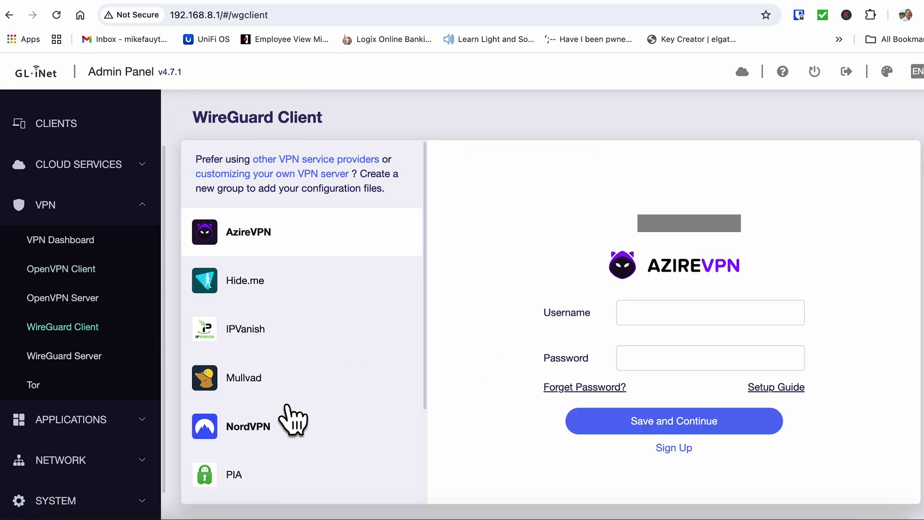
{"action": "scroll", "coordinate": [289, 412], "scroll_direction": "down", "scroll_amount": 3}
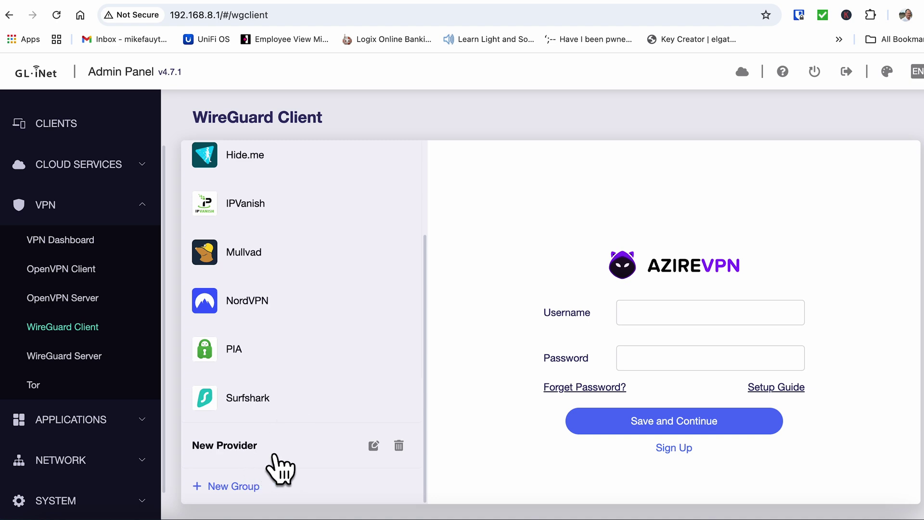
{"action": "left_click", "coordinate": [256, 453]}
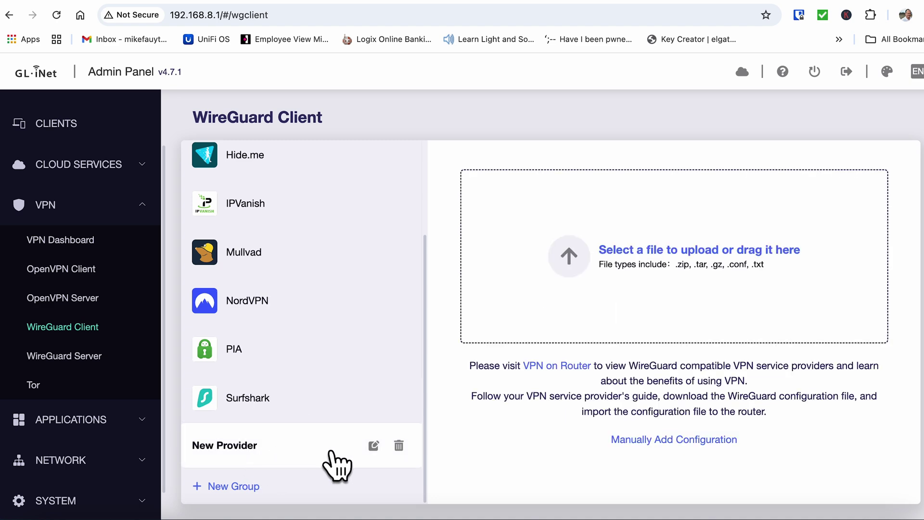
{"action": "left_click", "coordinate": [37, 518]}
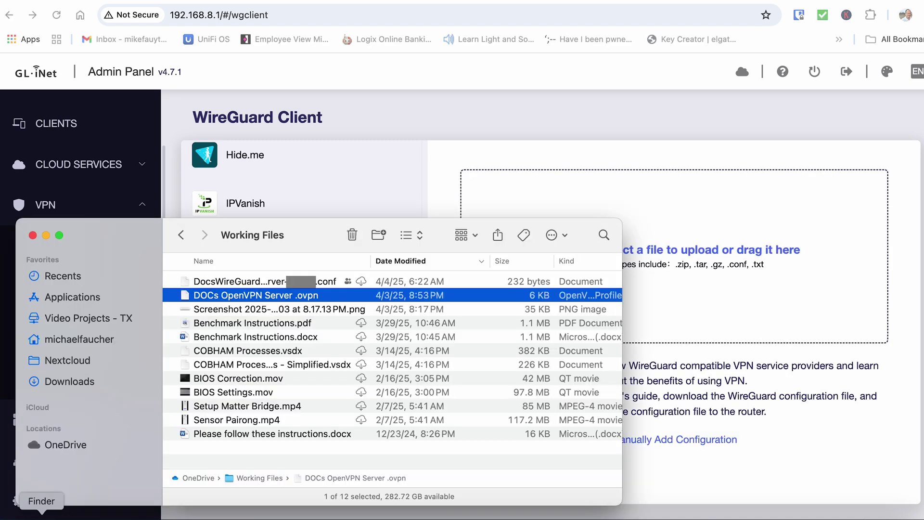
{"action": "left_click", "coordinate": [268, 284]}
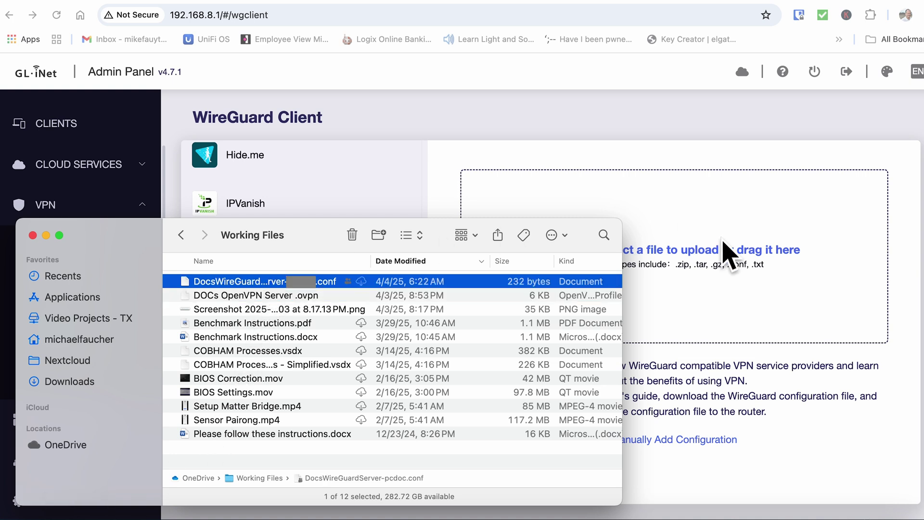
{"action": "left_click_drag", "start_coordinate": [503, 295], "coordinate": [732, 289]}
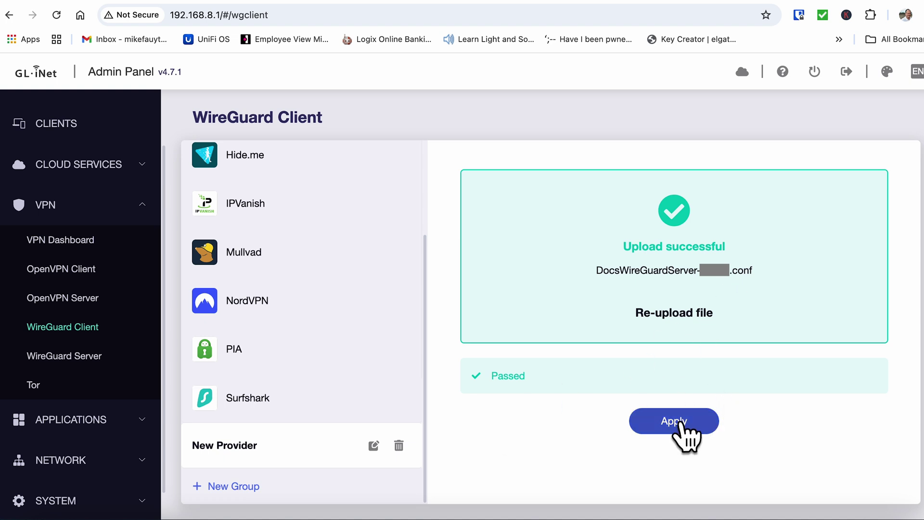
{"action": "left_click", "coordinate": [679, 424]}
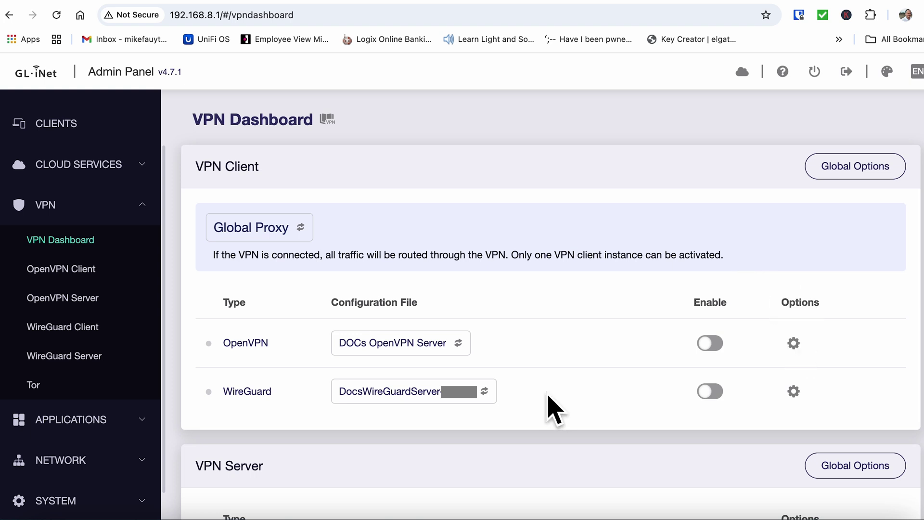
- Open the System section of the admin panel
{"action": "scroll", "coordinate": [109, 460], "scroll_direction": "down", "scroll_amount": 1}
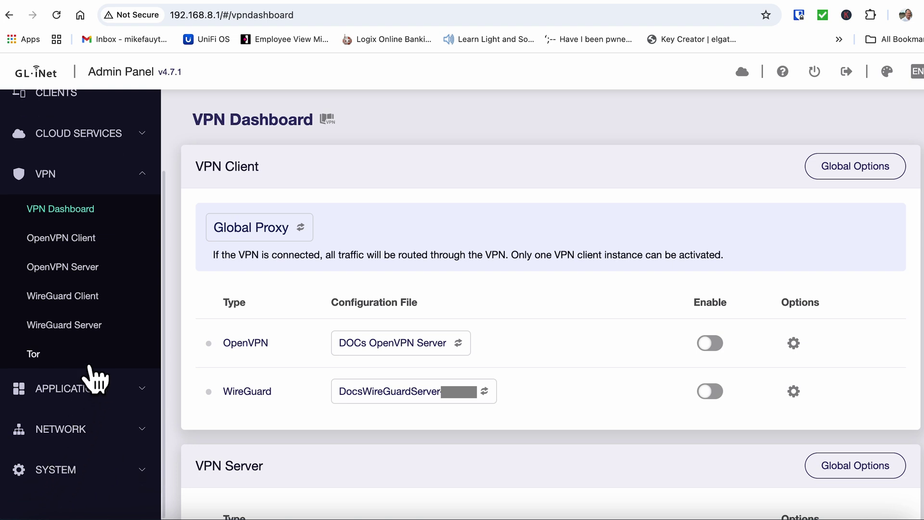
{"action": "left_click", "coordinate": [55, 471]}
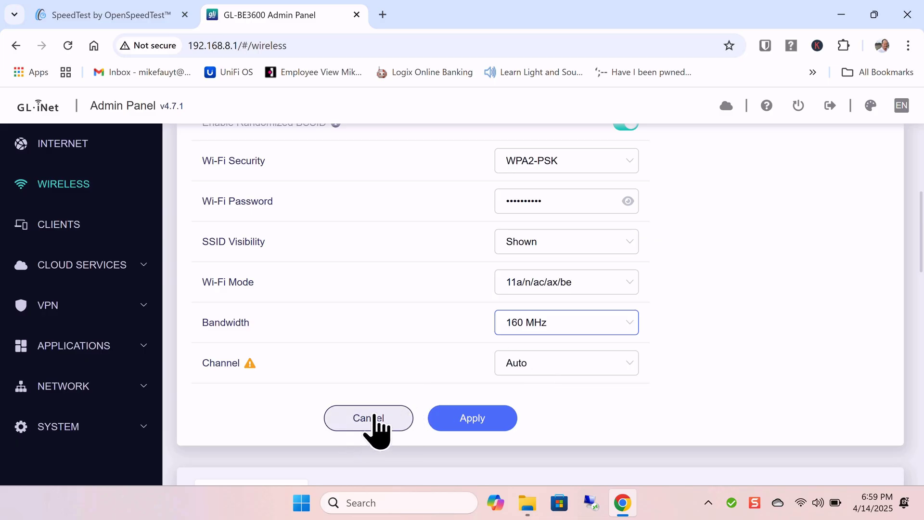
- Apply the 160 MHz bandwidth to the 5 GHz Wi-Fi, accepting the DFS caution, and start a speed test in OpenSpeedTest
{"action": "left_click", "coordinate": [469, 417]}
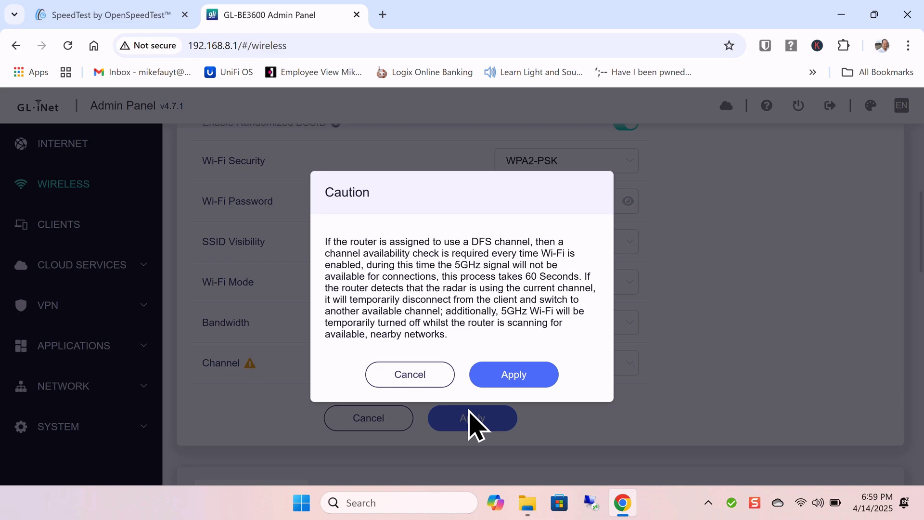
{"action": "left_click", "coordinate": [514, 390]}
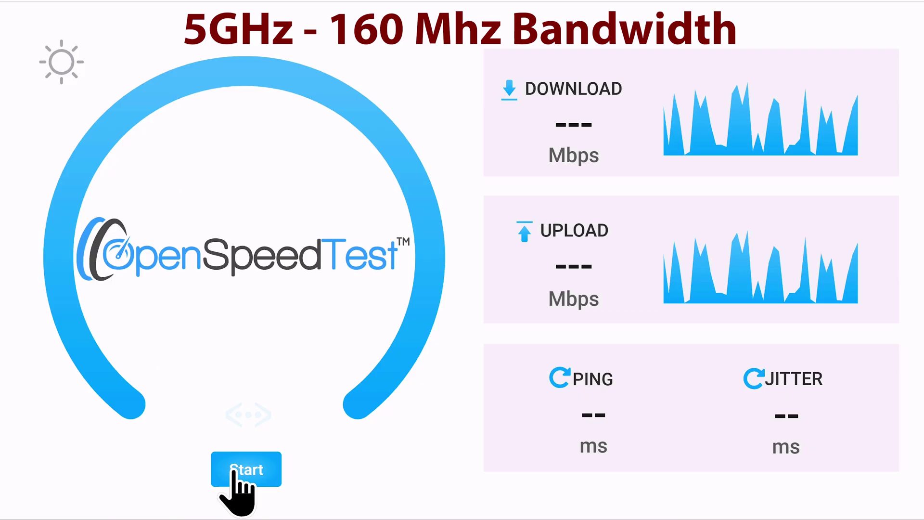
{"action": "left_click", "coordinate": [234, 472]}
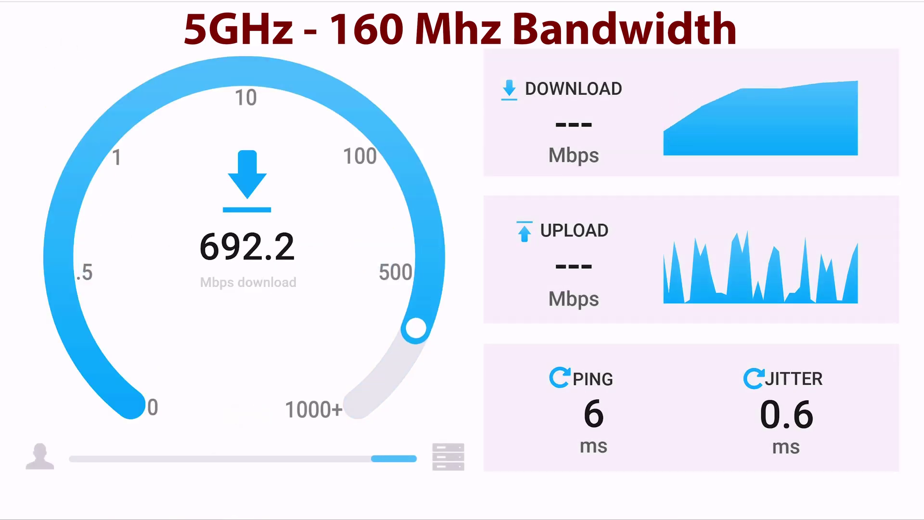